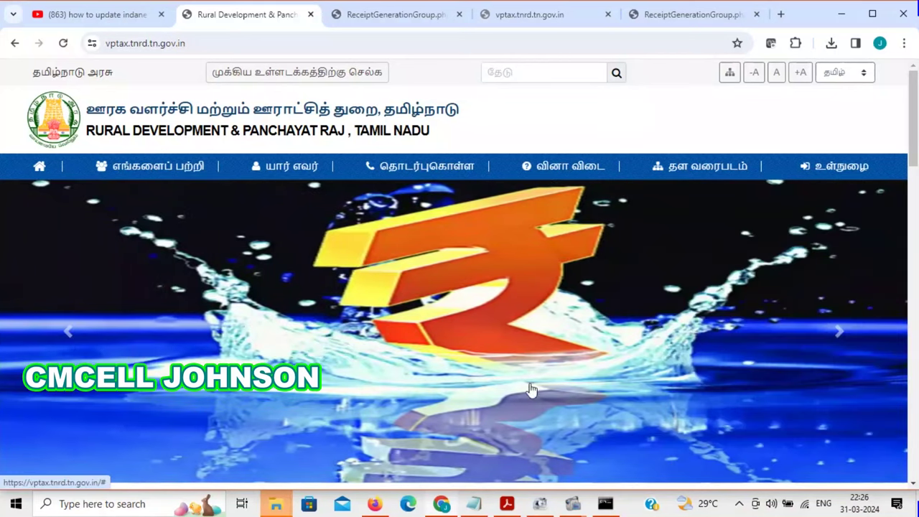
- Bring the Firefox window showing the YouTube channel's Playlists page to the front
left_click(375, 504)
scroll(503, 301, "down", 3)
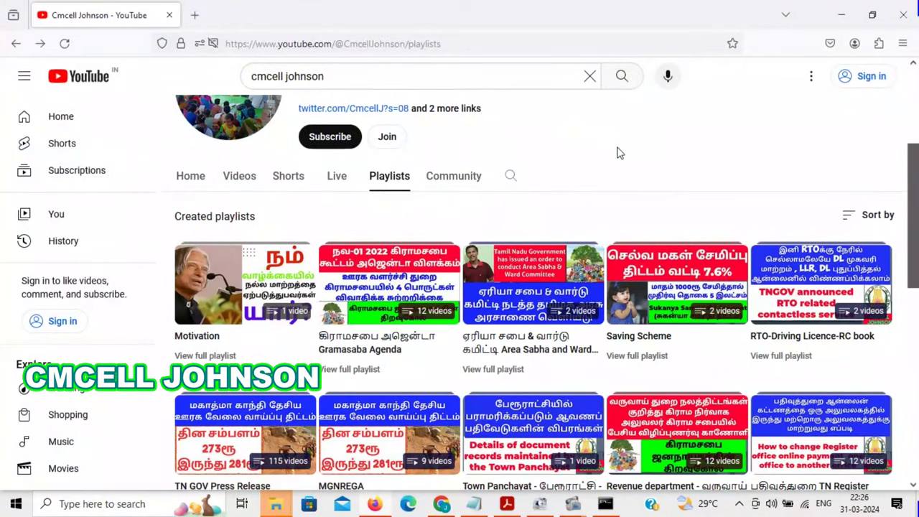
- Scroll through the channel's playlists and back up, then minimize Firefox to reveal the tax portal
scroll(619, 154, "down", 2)
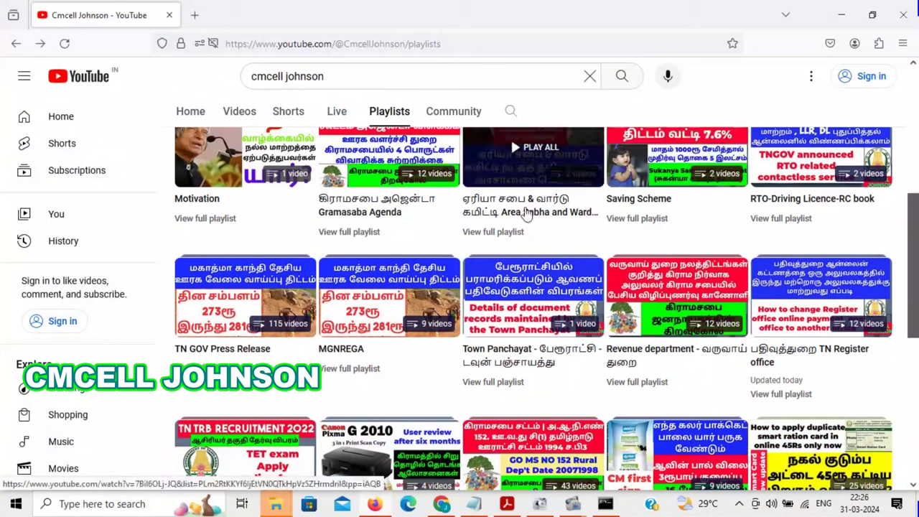
scroll(695, 296, "down", 4)
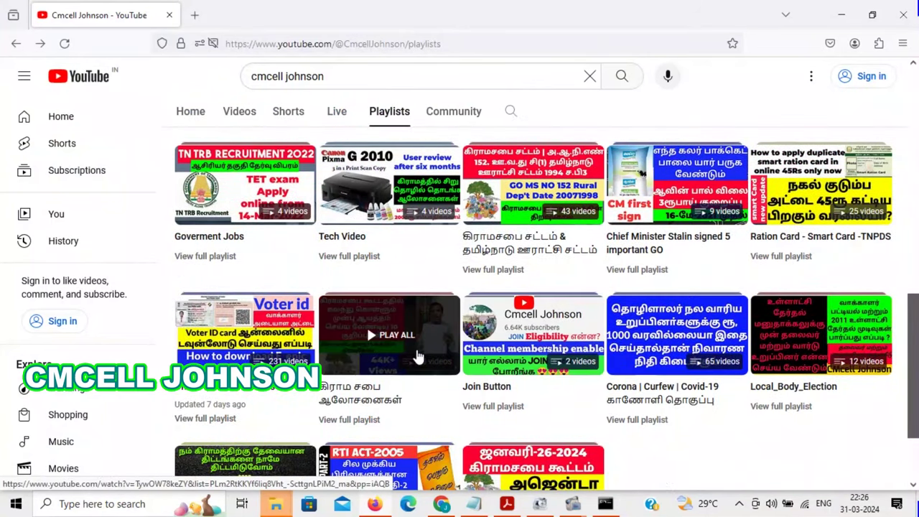
scroll(373, 330, "down", 1)
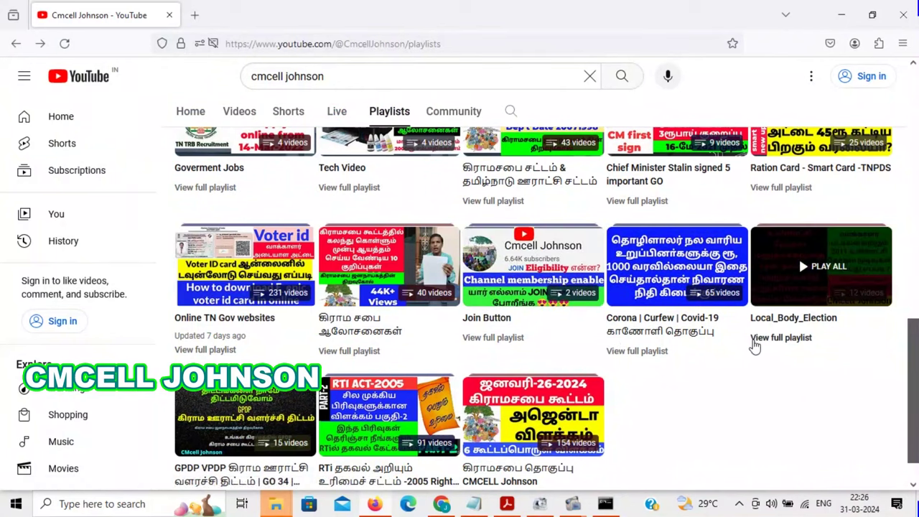
scroll(754, 352, "down", 1)
scroll(737, 363, "up", 8)
scroll(733, 356, "up", 2)
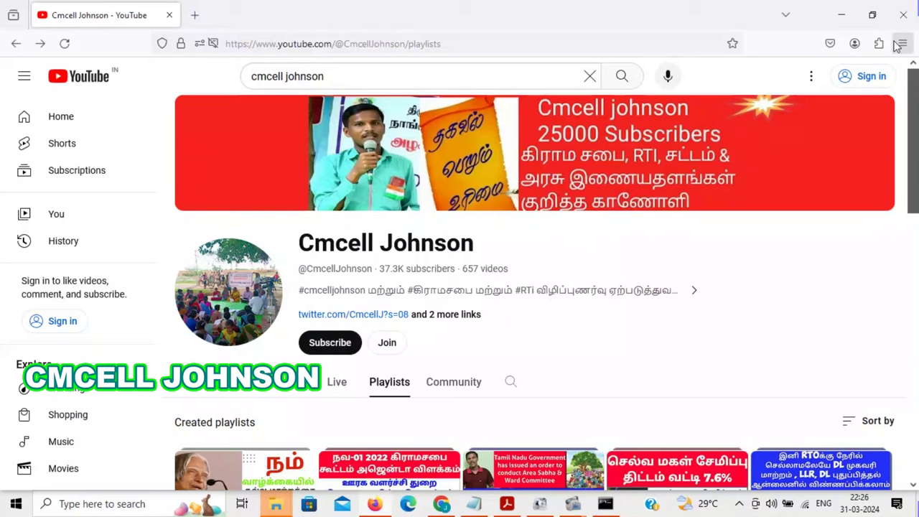
left_click(841, 15)
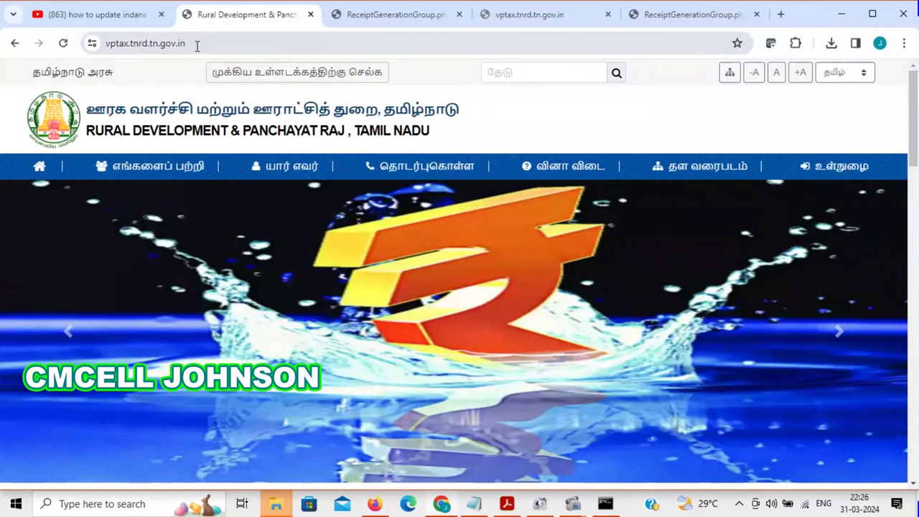
- Reload the VPTax home page and open the 'வரி செலுத்திய விவரங்களை பார்க்க' service under சேவைகள்
left_click(190, 44)
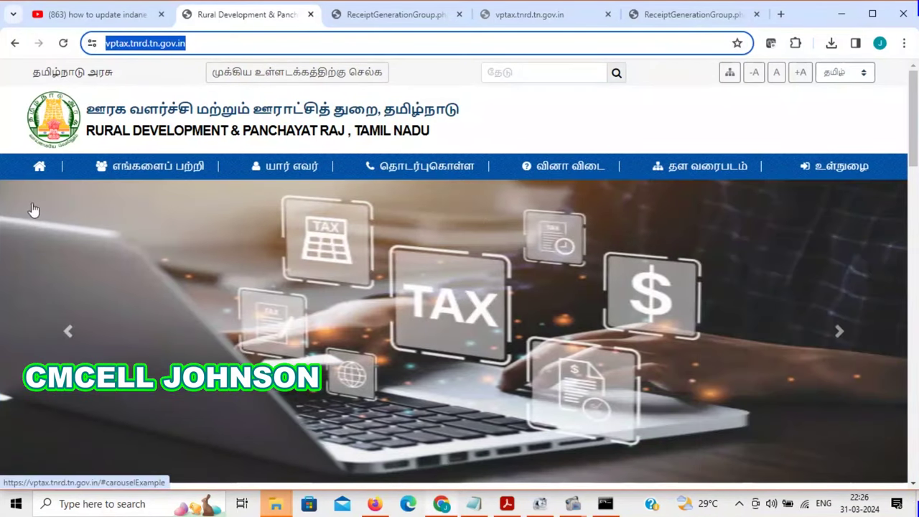
left_click(38, 171)
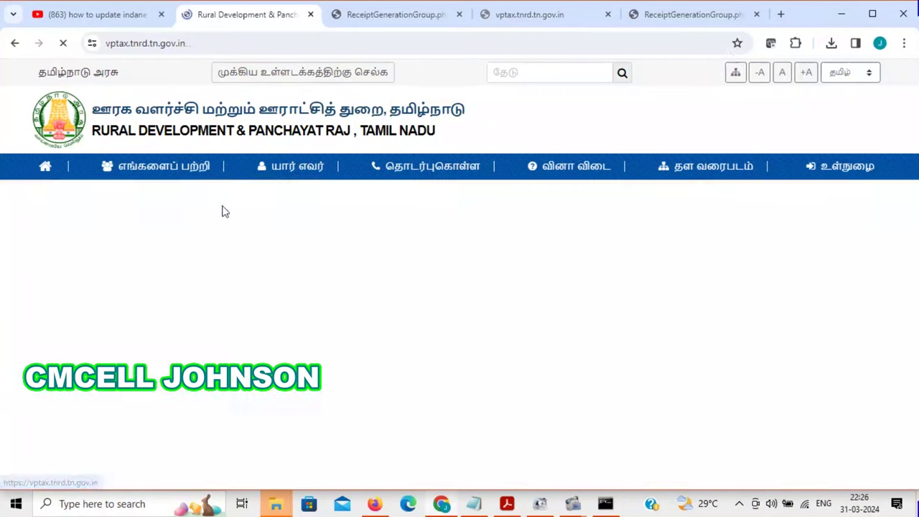
scroll(431, 251, "down", 3)
scroll(602, 298, "down", 6)
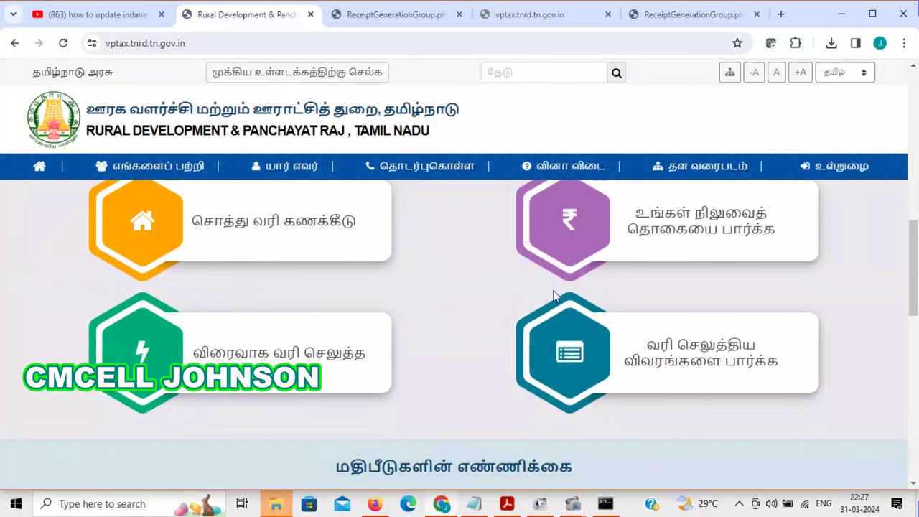
scroll(675, 256, "up", 1)
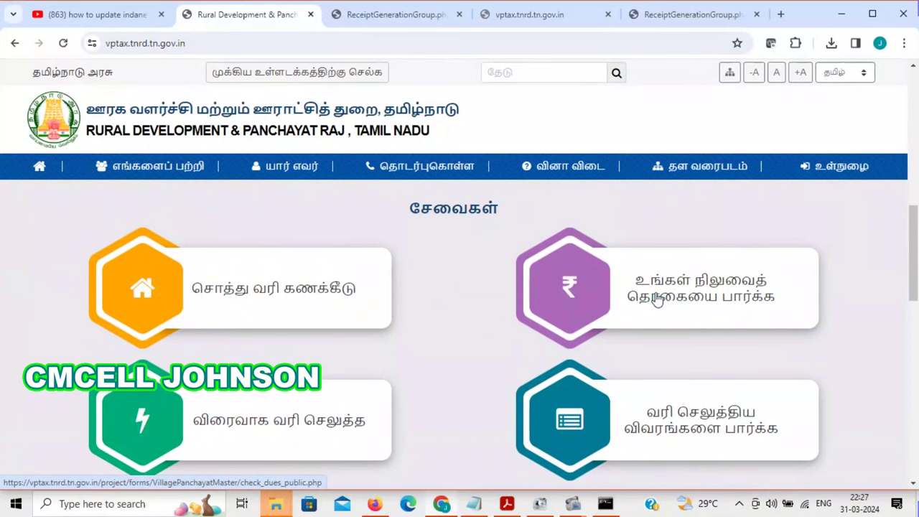
scroll(657, 300, "down", 1)
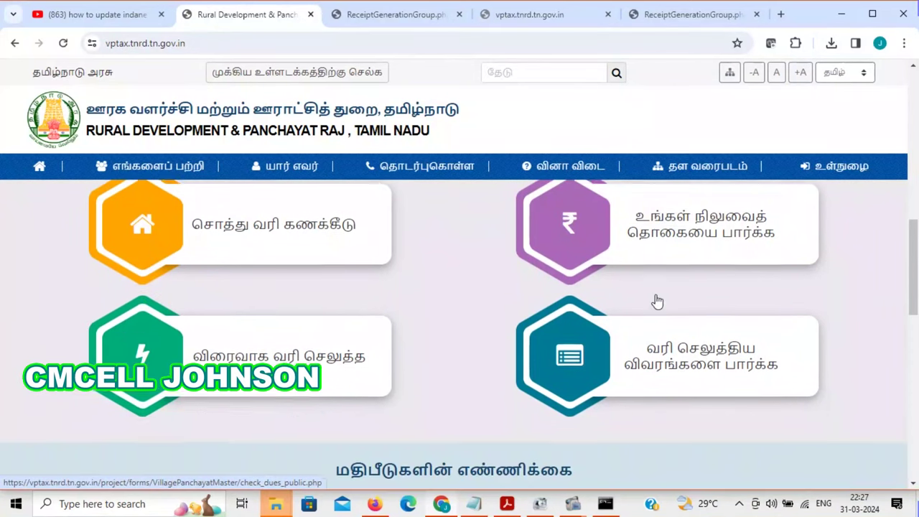
left_click(675, 369)
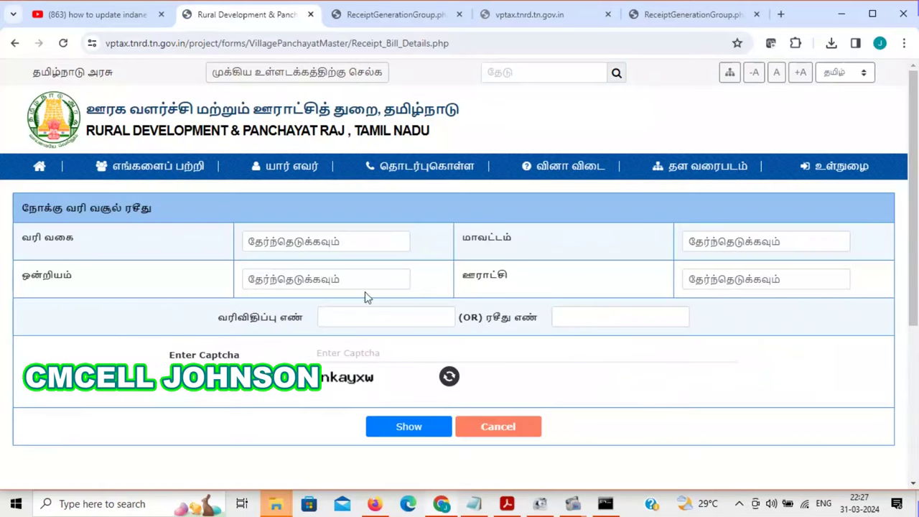
- Choose சொத்து வரி, district திருநெல்வேலி, block நாங்குநேரி and village panchayat அழகப்பபுரம்
left_click(291, 243)
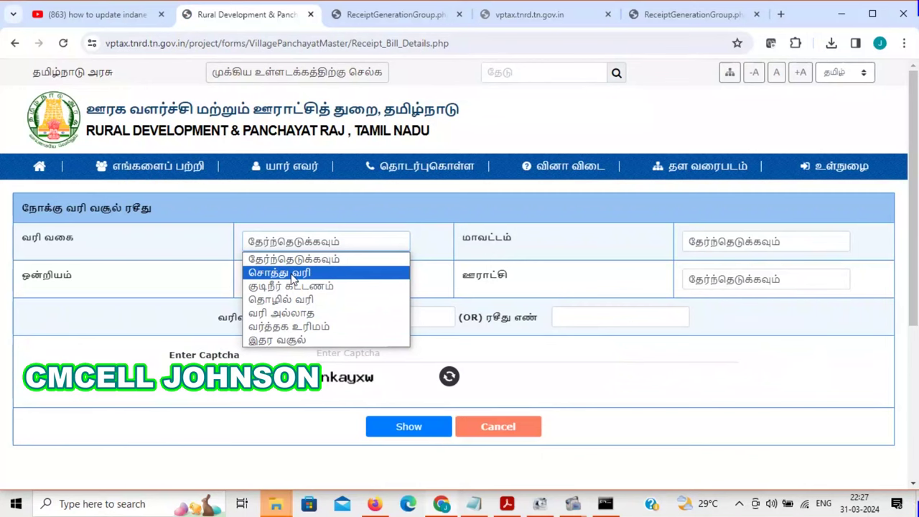
left_click(292, 277)
left_click(722, 247)
scroll(722, 327, "down", 4)
scroll(724, 337, "up", 2)
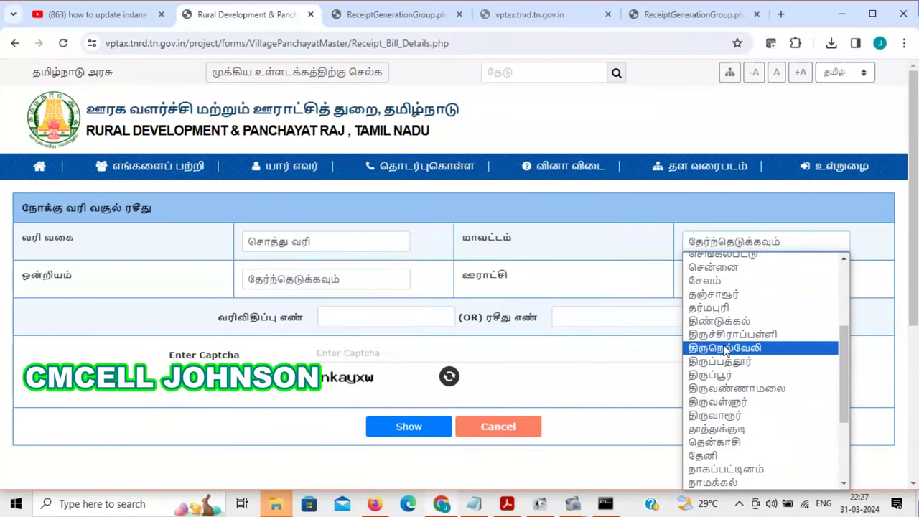
left_click(725, 349)
left_click(280, 280)
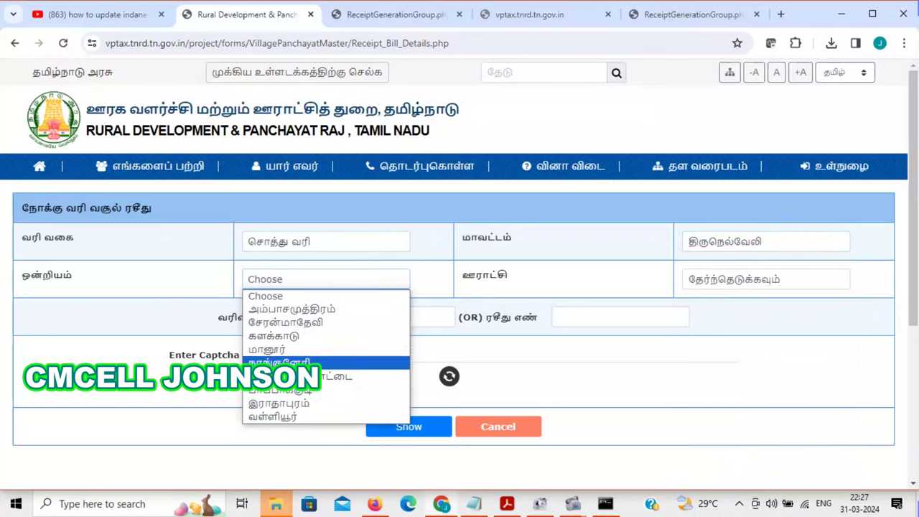
left_click(280, 363)
left_click(745, 280)
left_click(725, 74)
- Search paid receipts for assessment number 670 with the captcha
left_click(336, 318)
type("670")
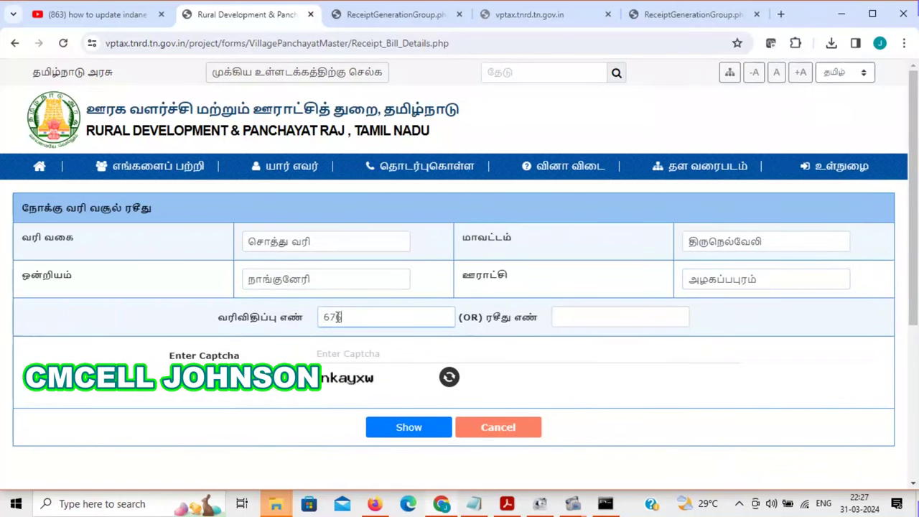
left_click(349, 356)
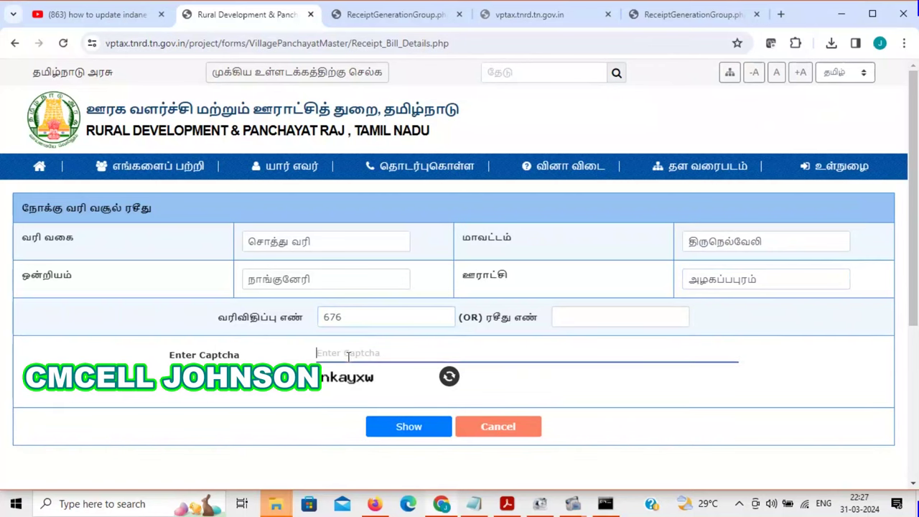
type("nkayxw")
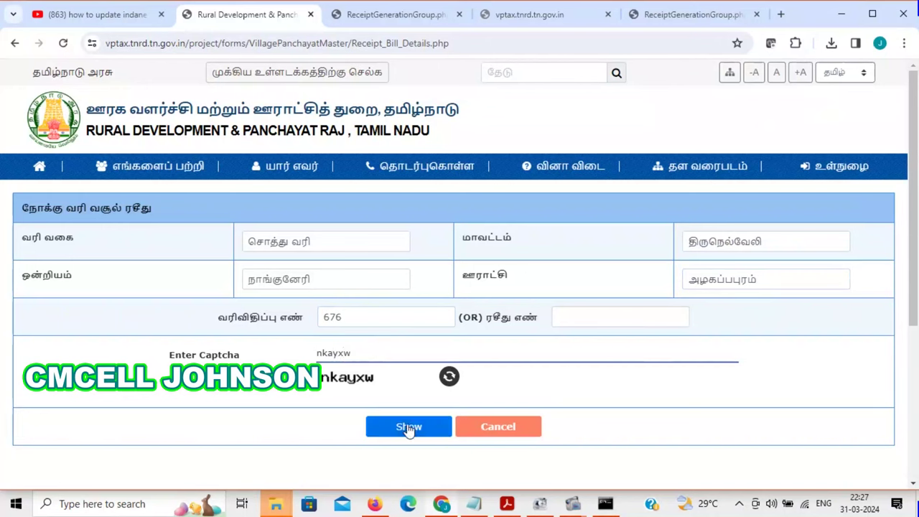
left_click(409, 427)
- Check the receipt's payment date and number, then open the Tamil receipt
scroll(483, 292, "down", 3)
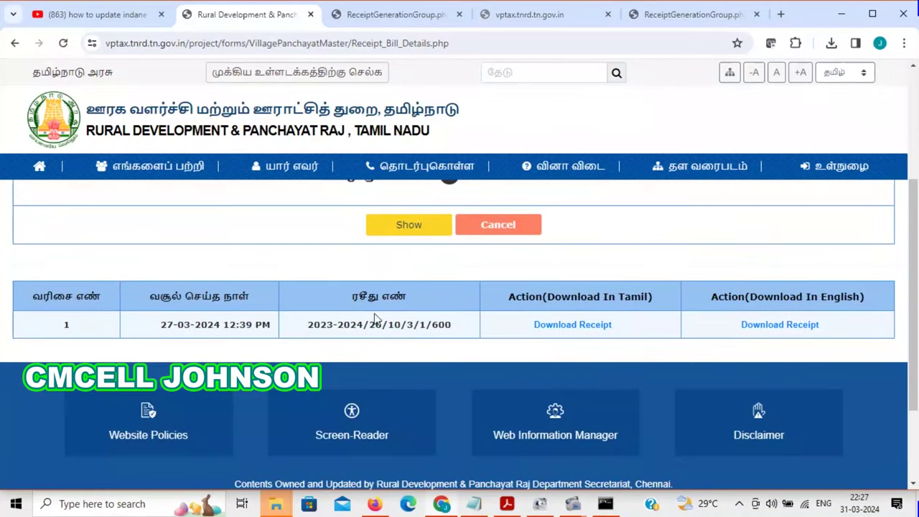
scroll(341, 255, "up", 3)
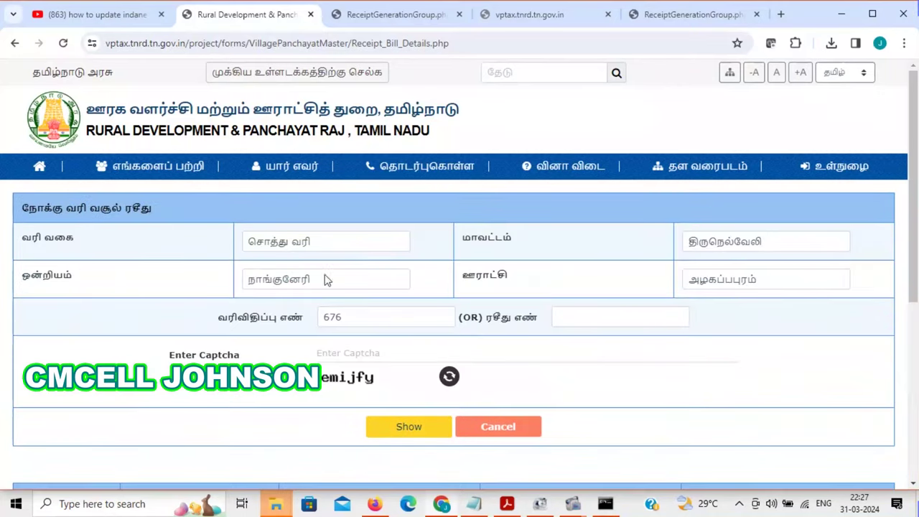
scroll(255, 349, "down", 4)
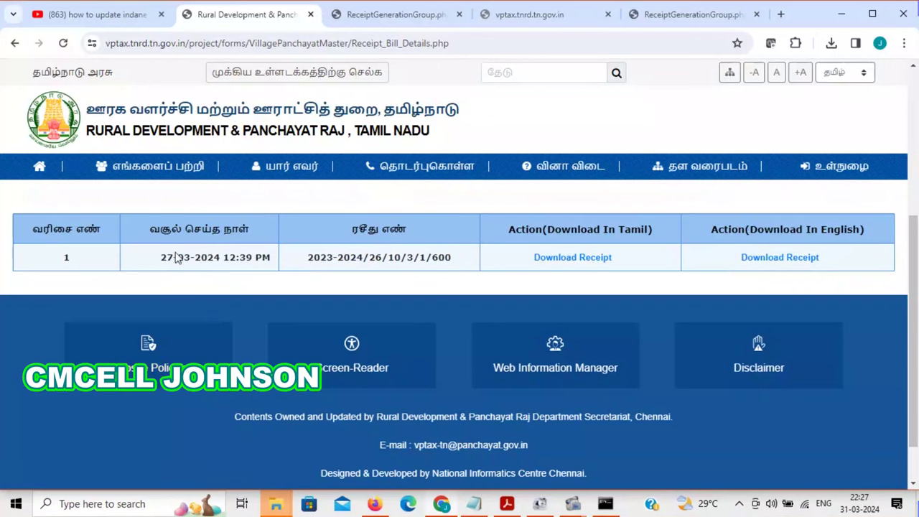
left_click_drag(158, 260, 242, 267)
left_click_drag(308, 256, 440, 258)
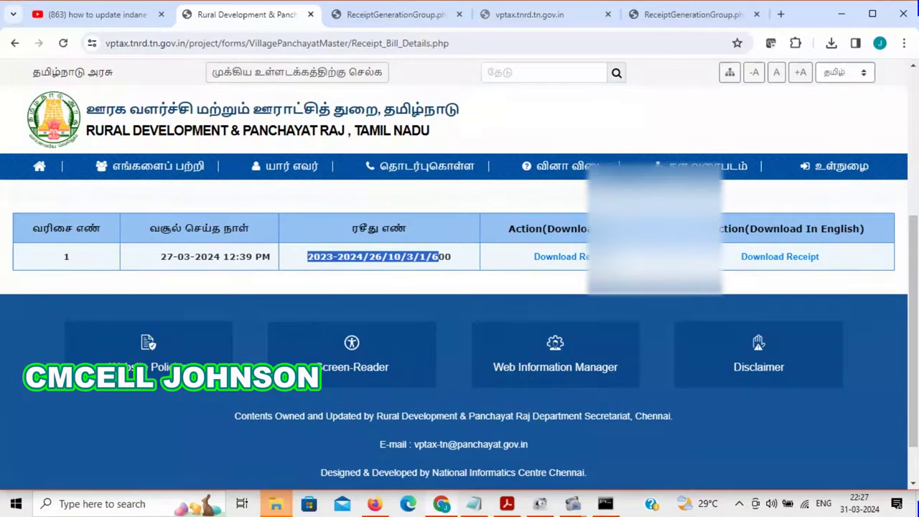
left_click(551, 252)
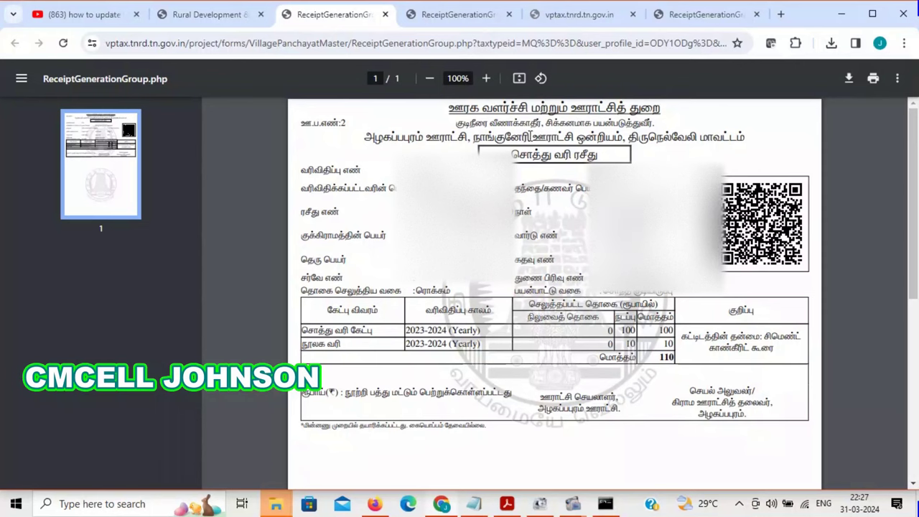
- Inspect the receipt's title, ரொக்கம் payment mode, usage type and library tax lines, then return to the form
left_click_drag(511, 155, 599, 156)
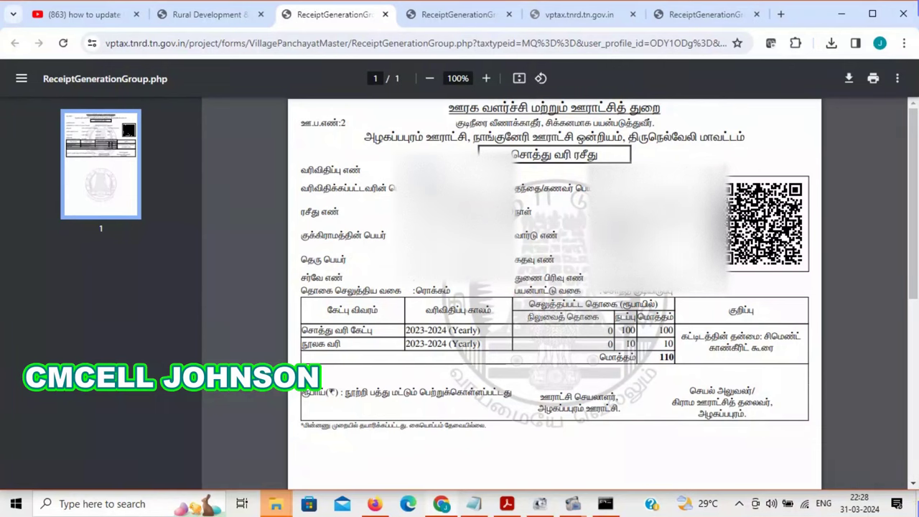
left_click_drag(454, 290, 416, 291)
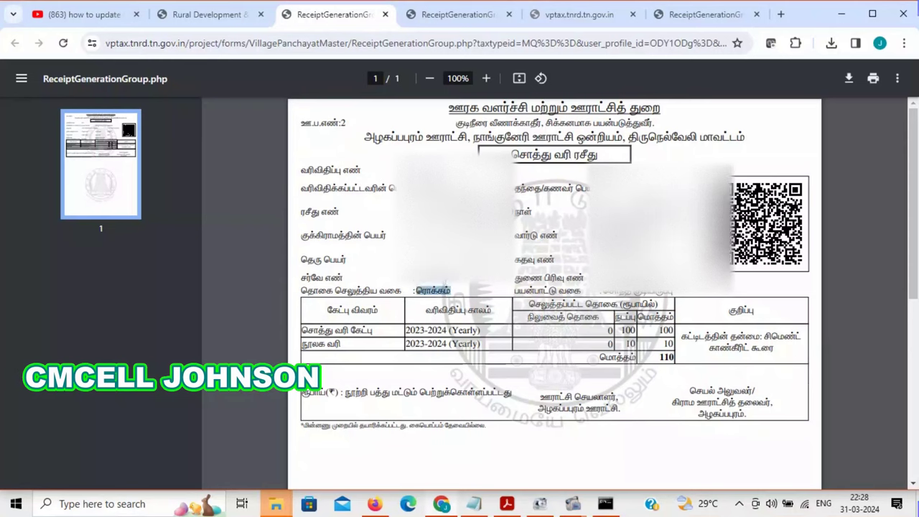
left_click(431, 278)
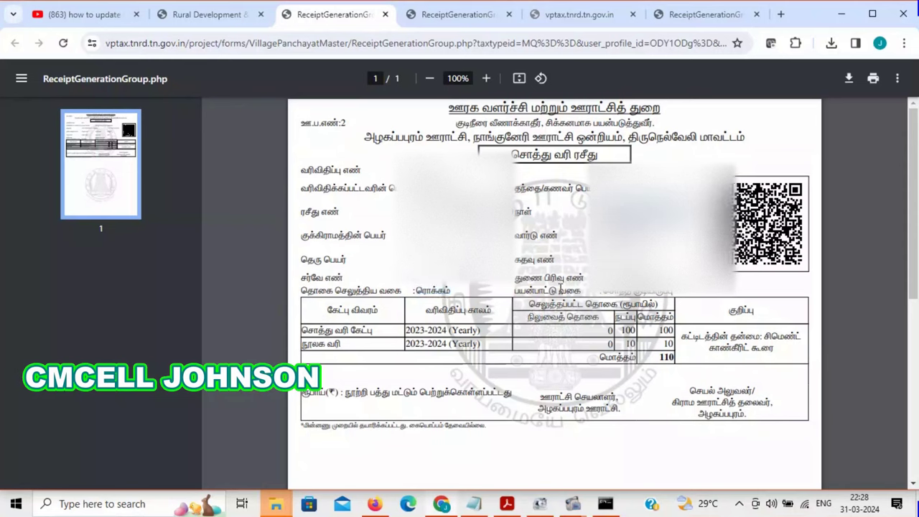
left_click_drag(520, 291, 674, 296)
left_click(564, 290)
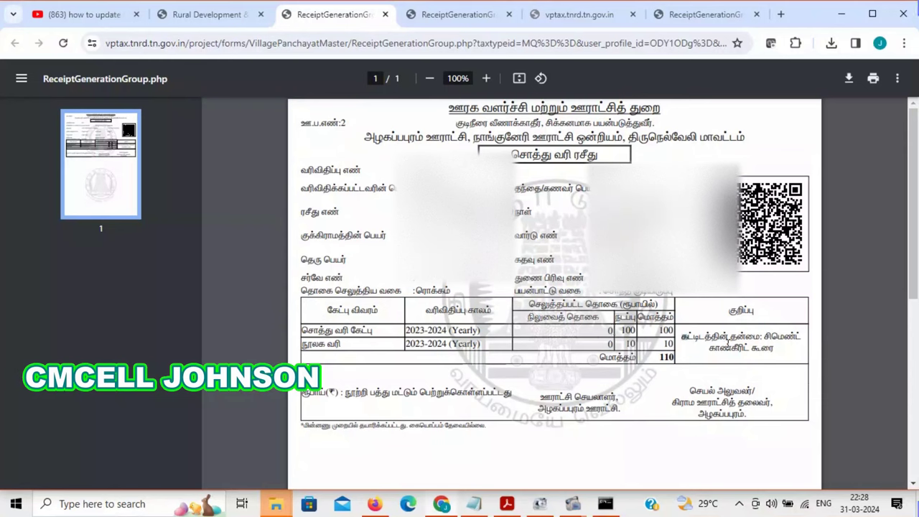
left_click_drag(684, 343, 796, 352)
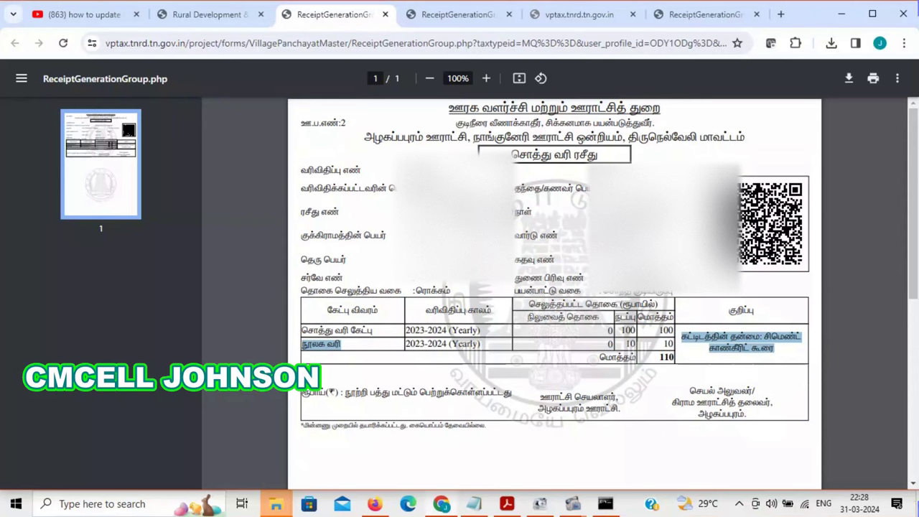
left_click(204, 12)
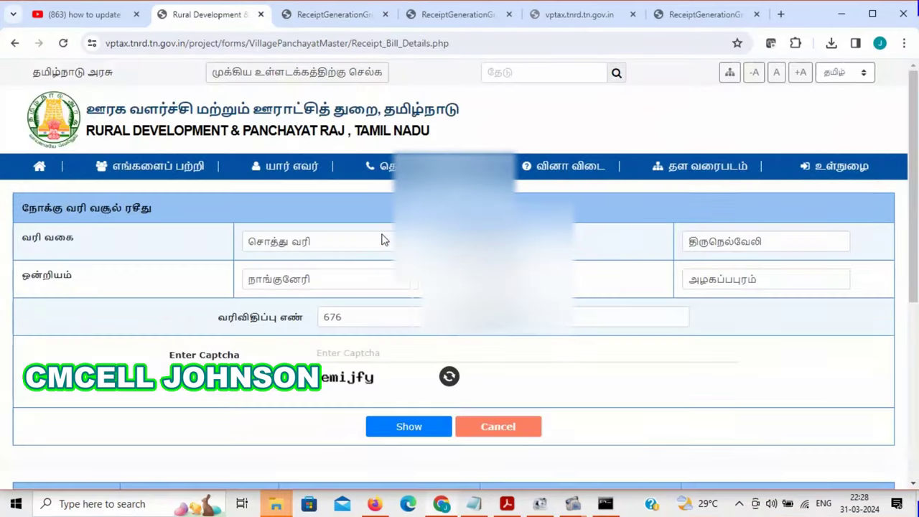
- Open the property-tax dues search and choose திருநெல்வேலி, நாங்குநேரி and அழகப்பபுரம்
left_click(38, 168)
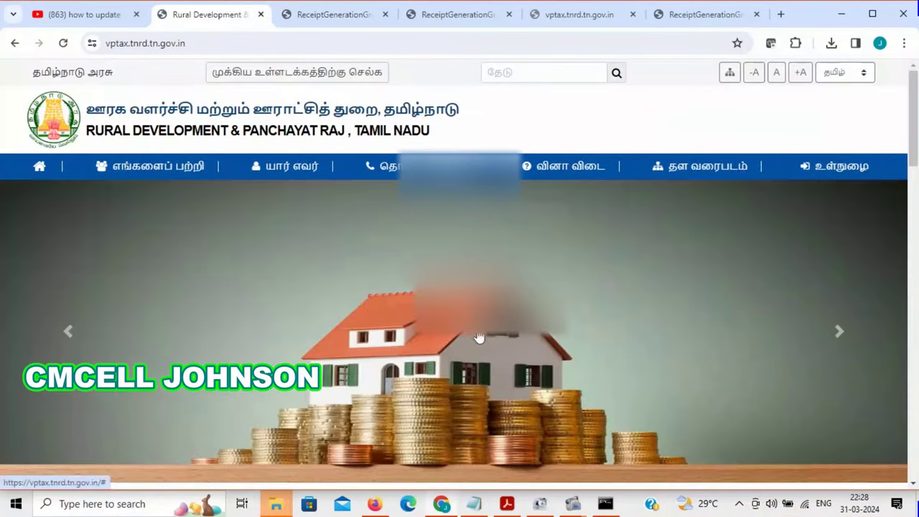
scroll(639, 390, "down", 10)
scroll(732, 305, "down", 1)
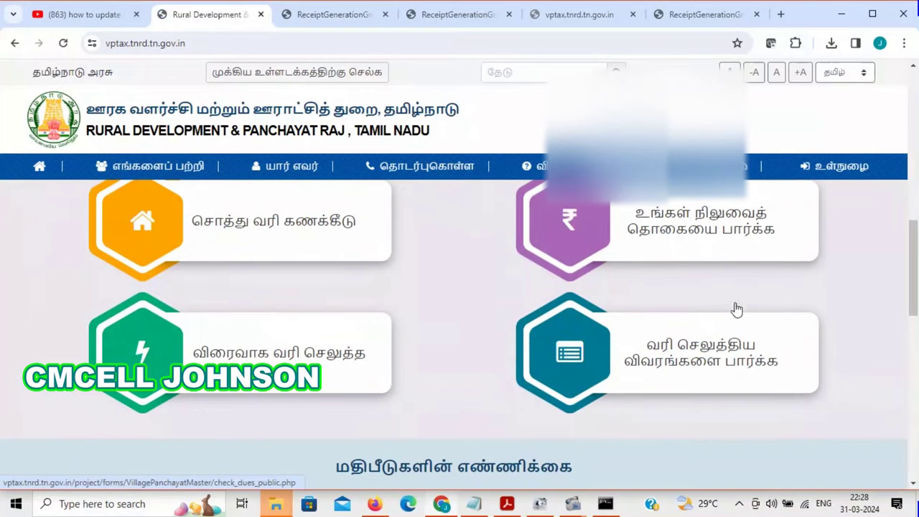
left_click(653, 243)
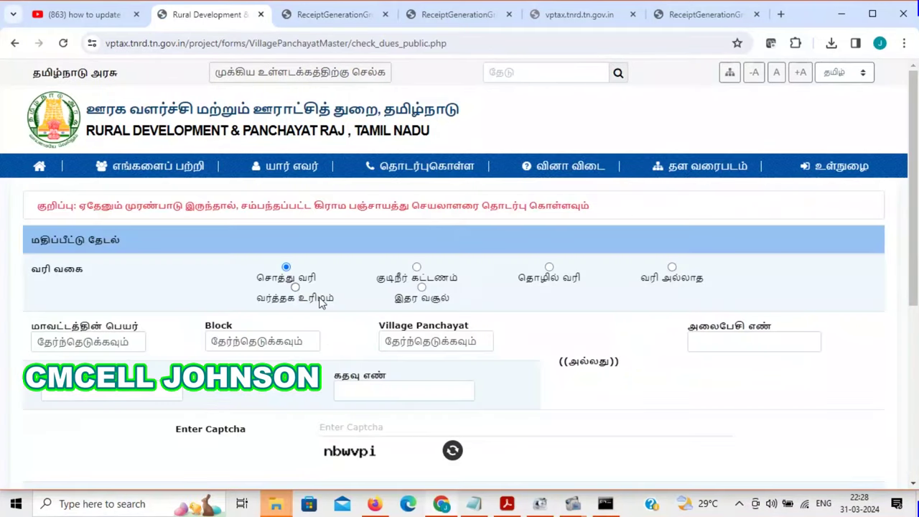
left_click(98, 350)
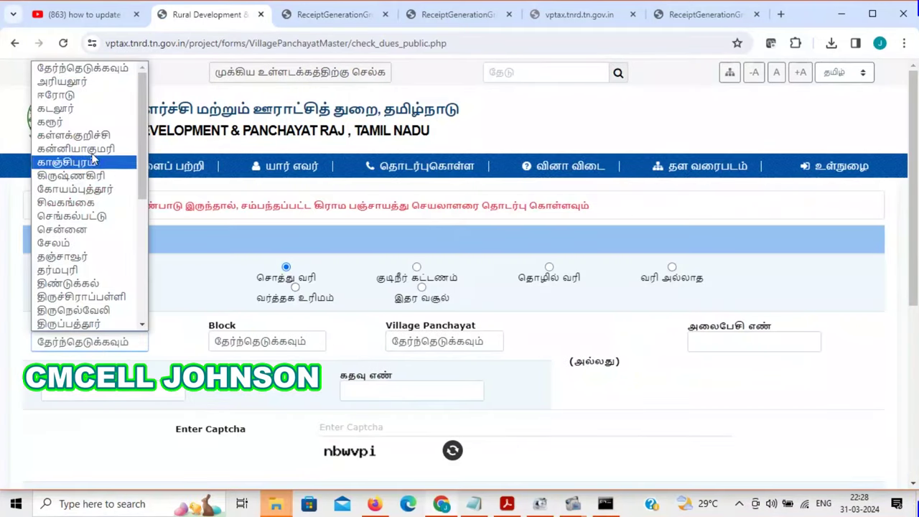
scroll(90, 195, "down", 4)
scroll(90, 196, "up", 5)
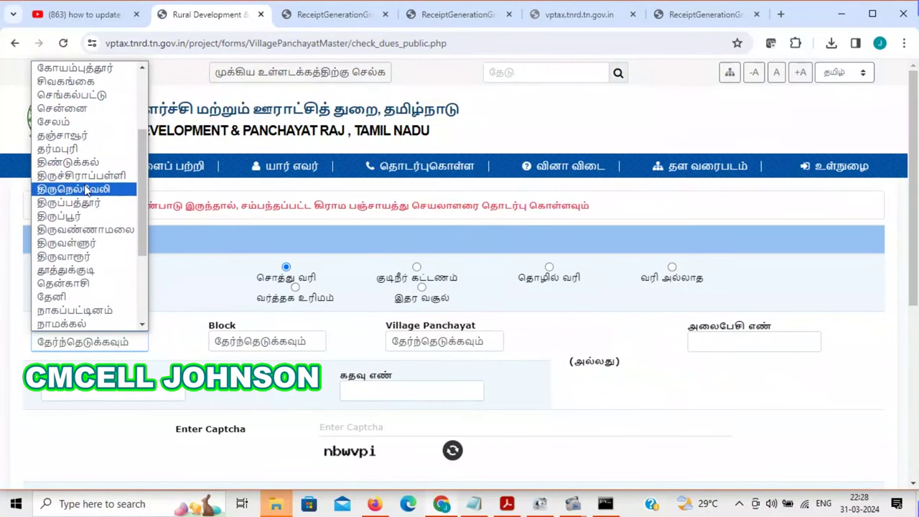
left_click(87, 191)
left_click(259, 344)
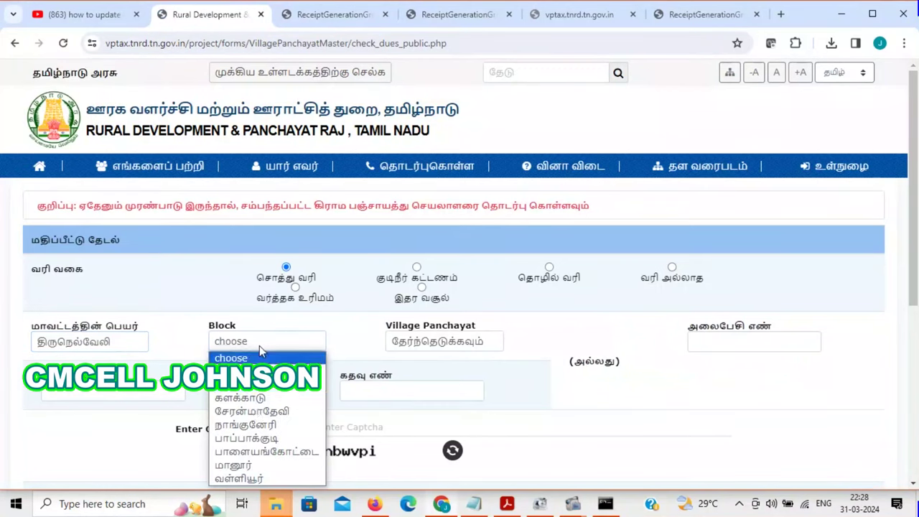
left_click(251, 425)
left_click(444, 344)
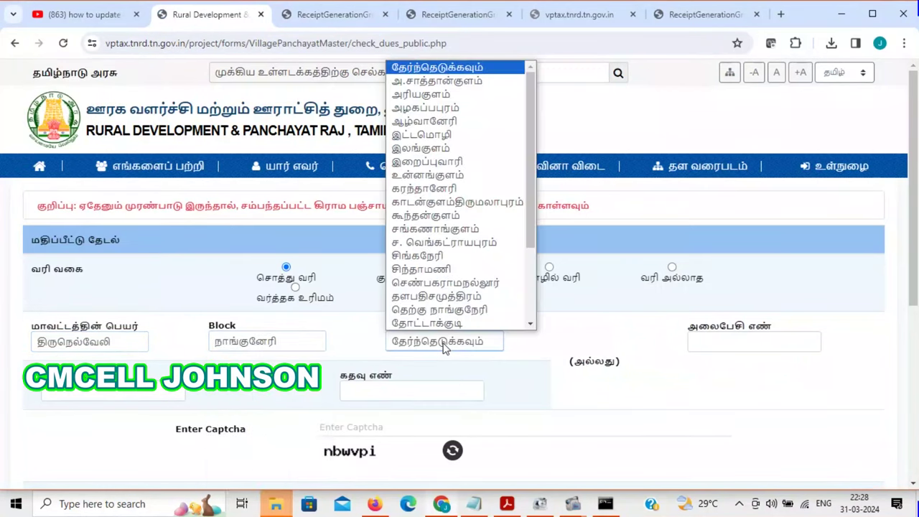
left_click(425, 109)
- Search by door number 4/99 with the captcha
left_click(366, 394)
type("4/99")
scroll(362, 402, "down", 2)
left_click(375, 293)
type("nbw")
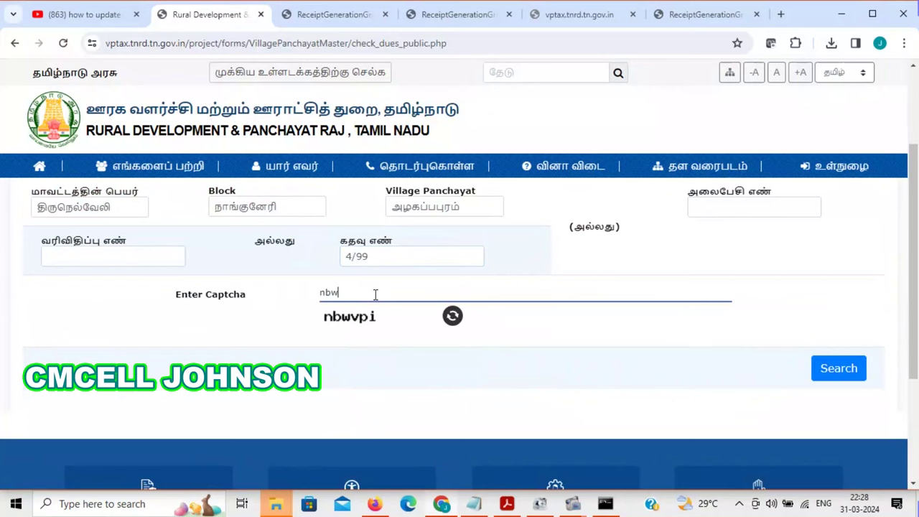
type("vpi")
left_click(839, 368)
- Select assessment number 676 in the ward 5-(5) result row, then go back home
scroll(441, 308, "down", 2)
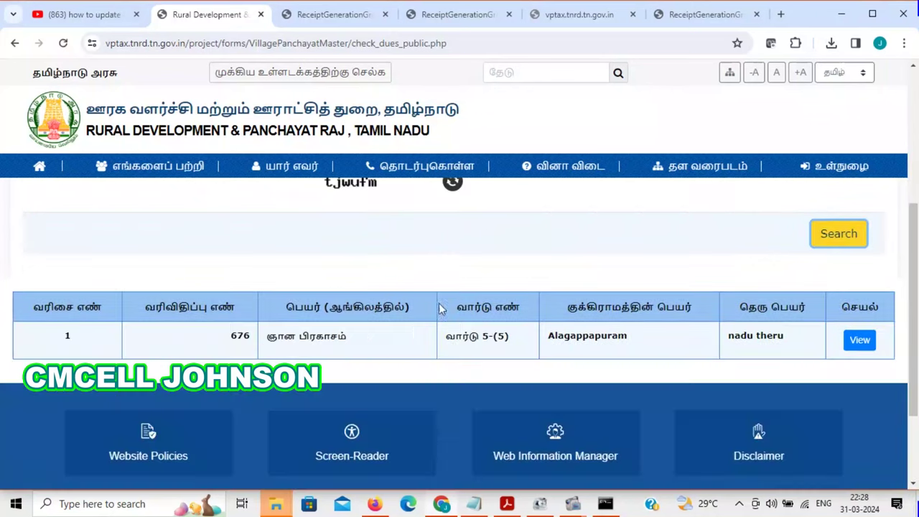
scroll(314, 254, "up", 2)
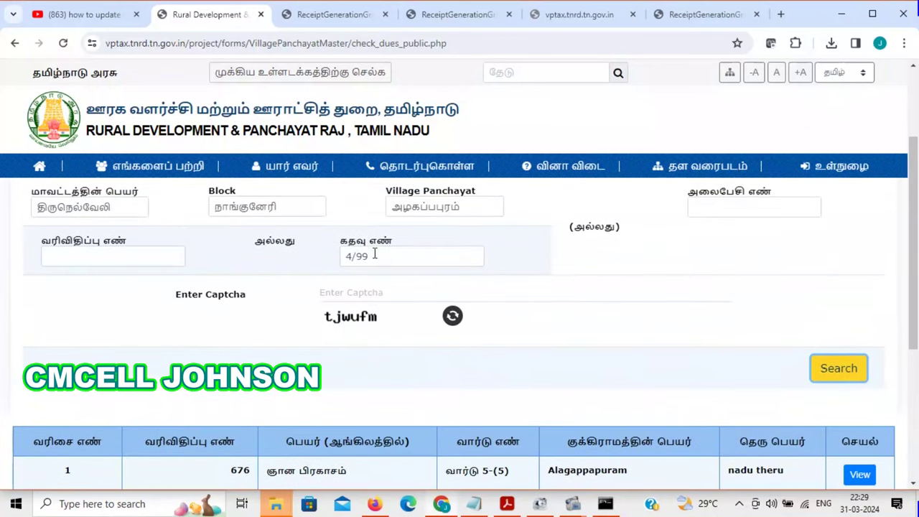
scroll(374, 254, "down", 2)
left_click_drag(228, 341, 393, 345)
triple_click(454, 337)
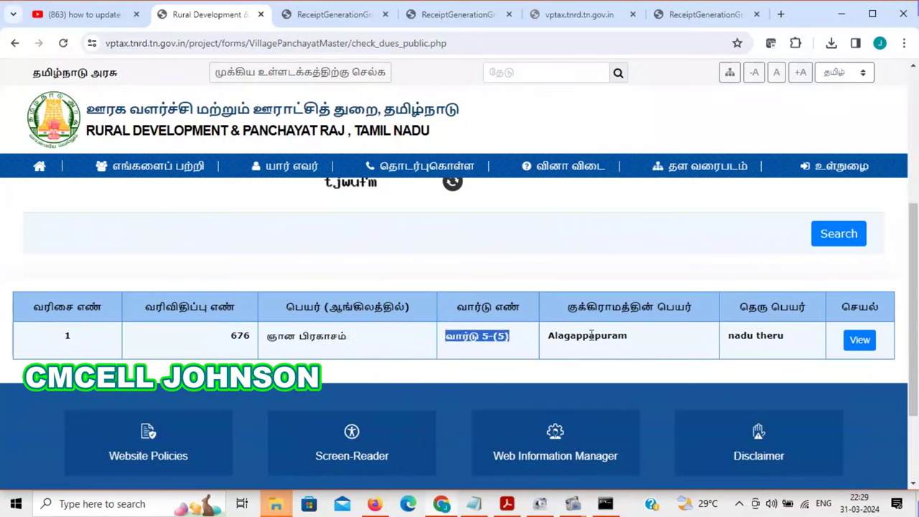
double_click(248, 337)
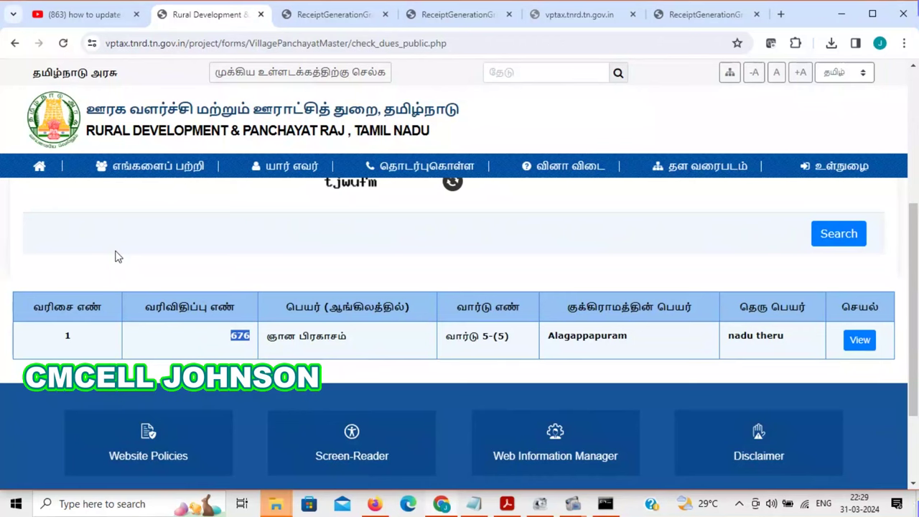
left_click(40, 166)
- Open the paid-tax form and choose குடிநீர் கட்டணம், திருநெல்வேலி, நாங்குநேரி and அழகப்பபுரம்
scroll(362, 316, "down", 10)
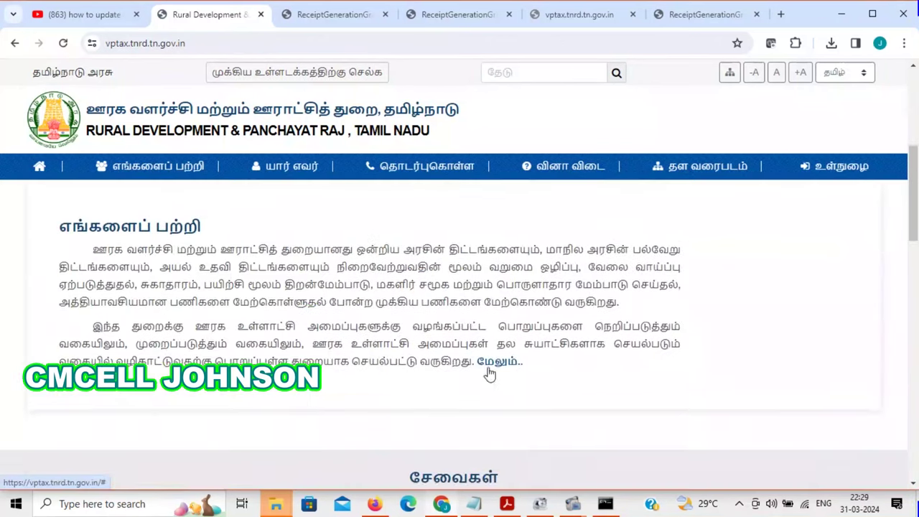
scroll(601, 329, "up", 2)
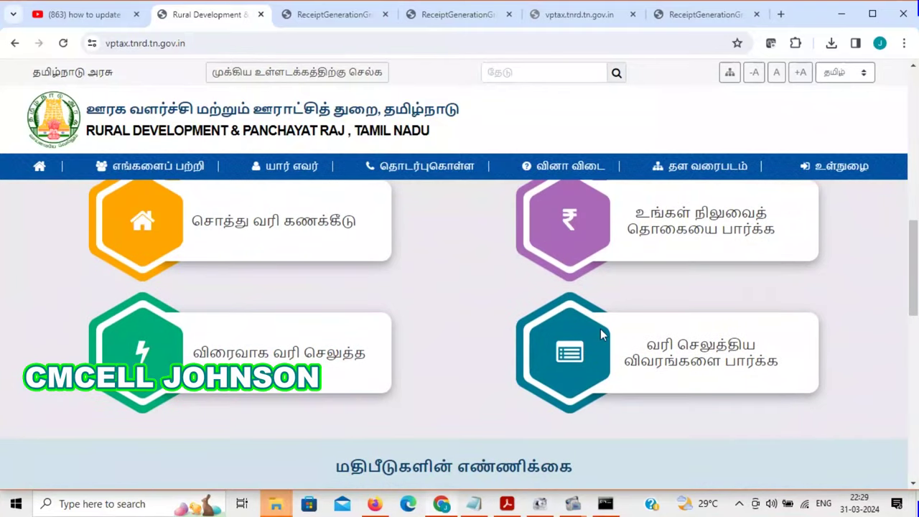
left_click(659, 357)
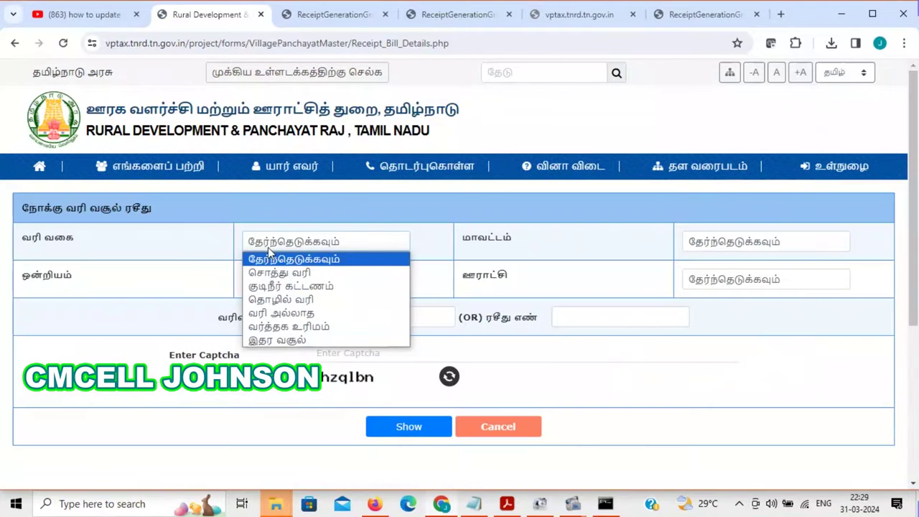
left_click(274, 287)
left_click(739, 249)
scroll(745, 425, "down", 2)
left_click(738, 369)
left_click(279, 280)
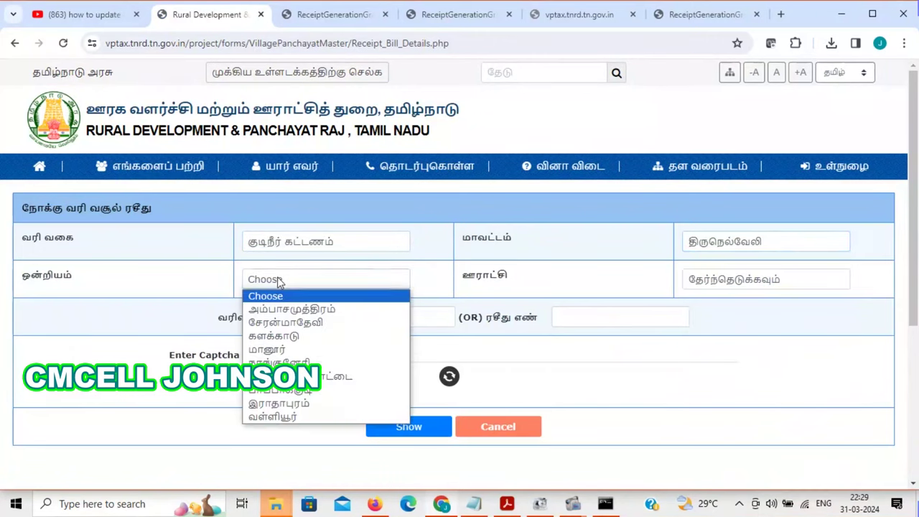
left_click(287, 360)
left_click(762, 286)
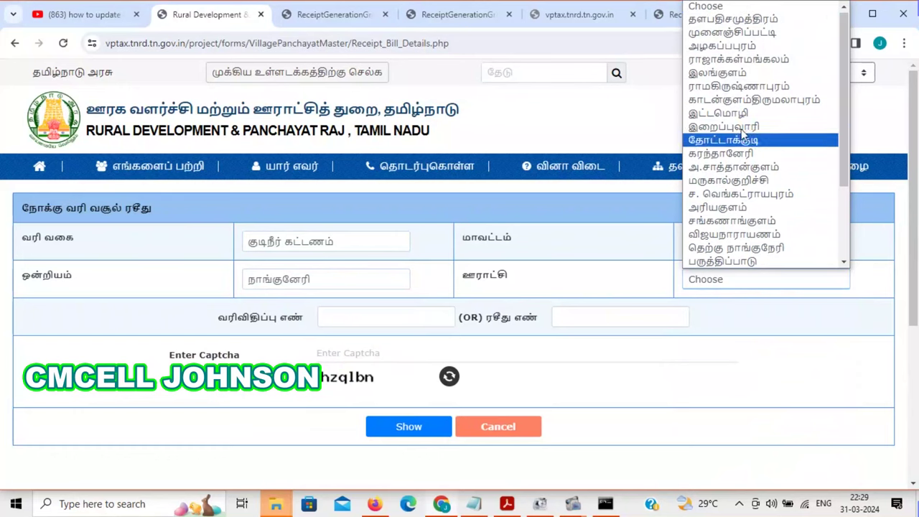
left_click(721, 46)
left_click(384, 323)
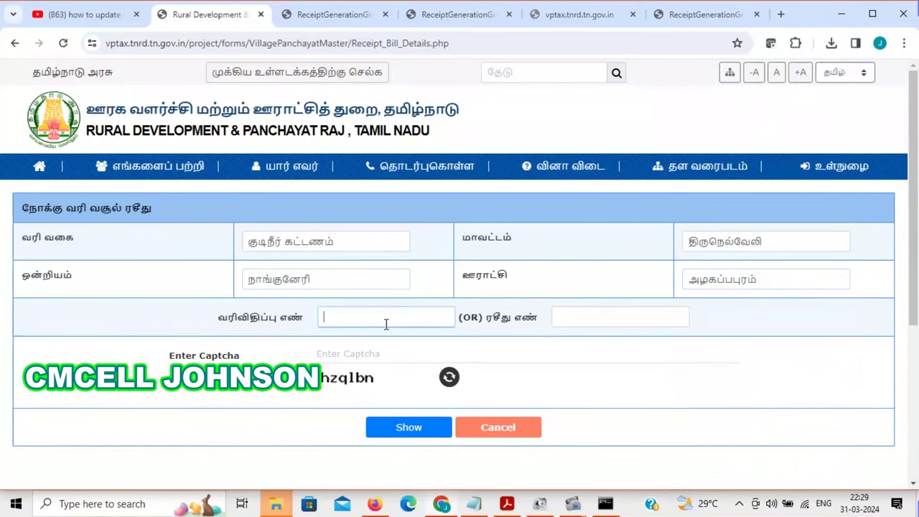
- Submit the receipt search, retrying with a fresh captcha after the Invalid Captcha alert
left_click(379, 354)
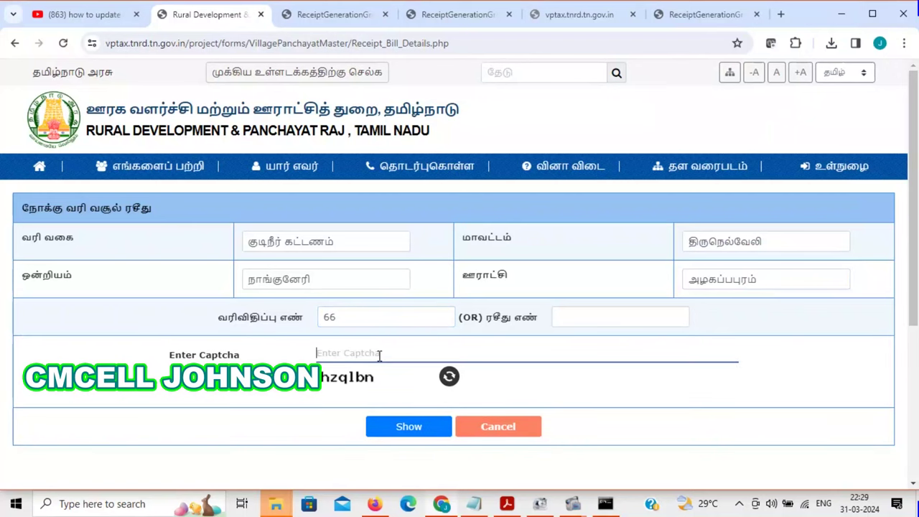
type("hzqlbm")
left_click(408, 426)
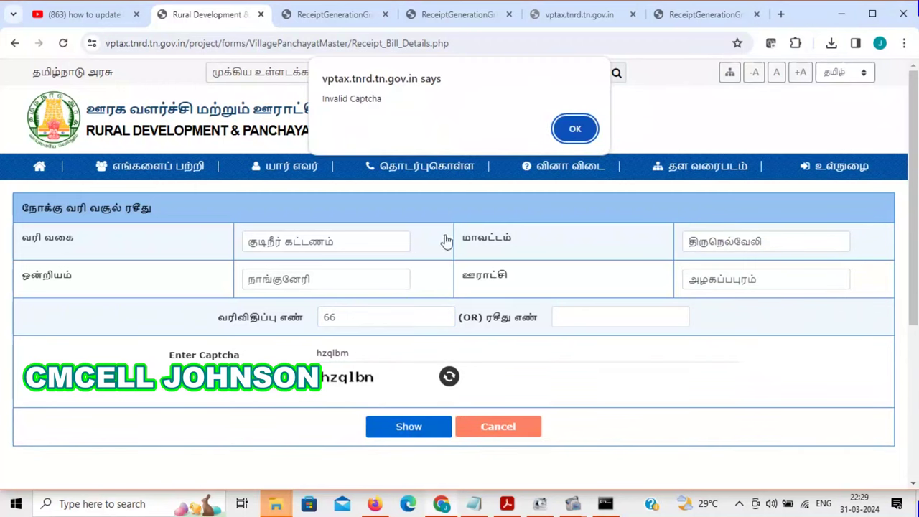
left_click(576, 133)
left_click(341, 351)
type("yg")
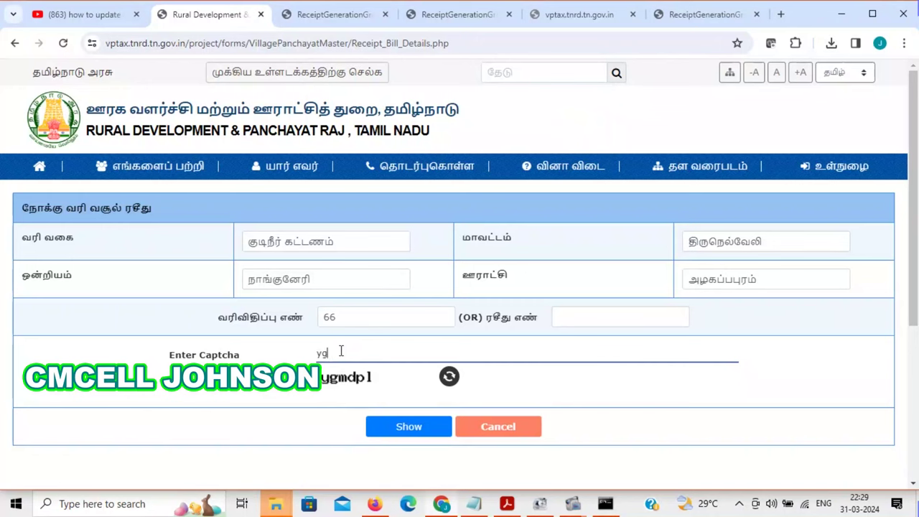
type("mdpl")
left_click(409, 426)
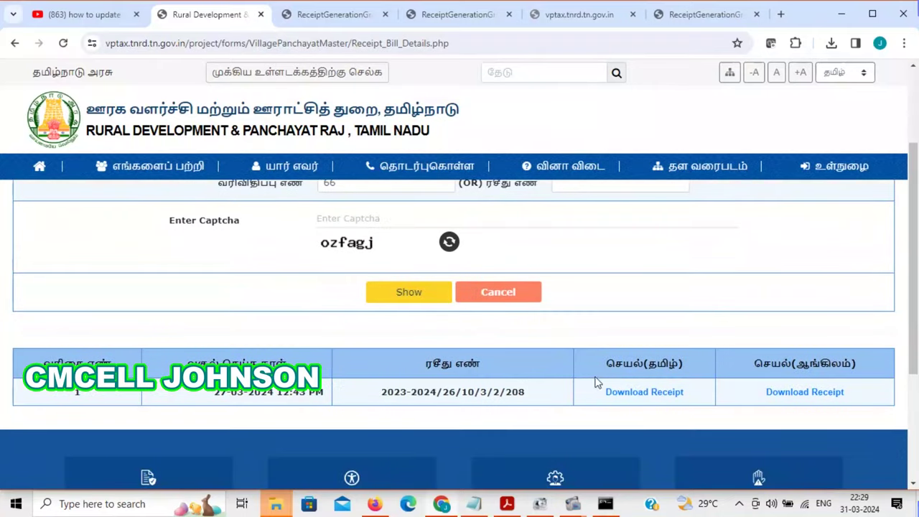
scroll(273, 280, "up", 2)
left_click_drag(352, 317, 304, 317)
scroll(231, 403, "down", 4)
left_click_drag(213, 257, 325, 259)
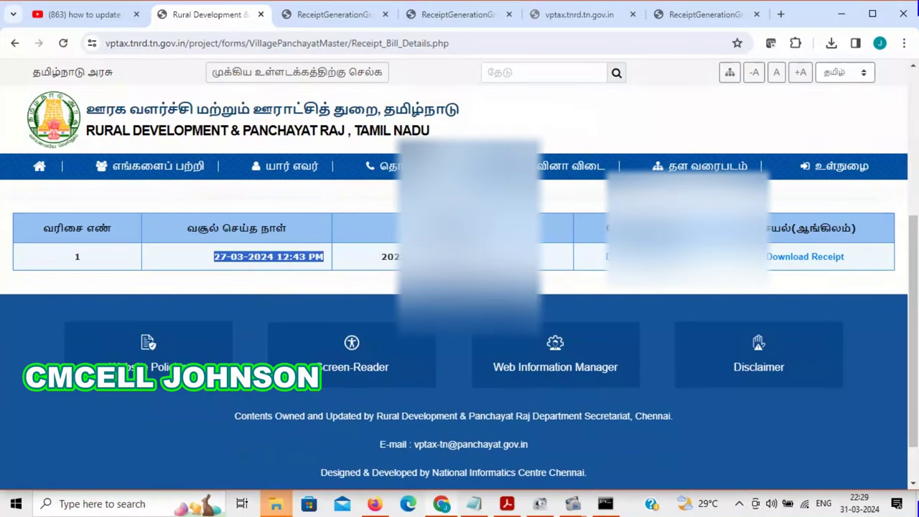
left_click_drag(382, 259, 544, 264)
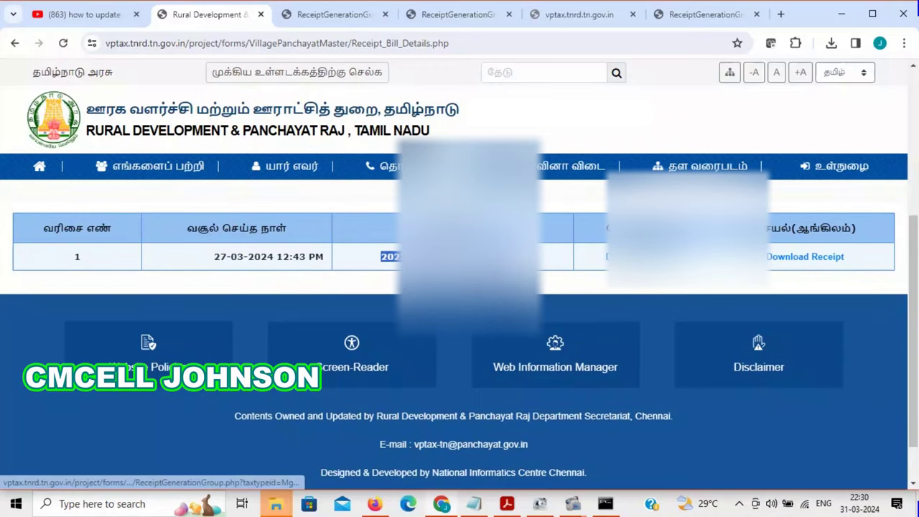
left_click(770, 256)
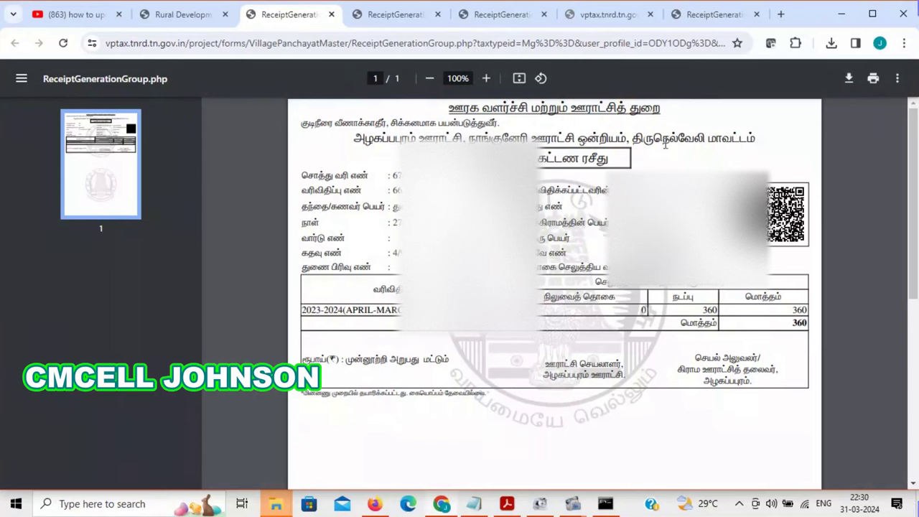
- Inspect the receipt title, சொத்து வரி எண் label and door number line
left_click_drag(509, 156, 608, 160)
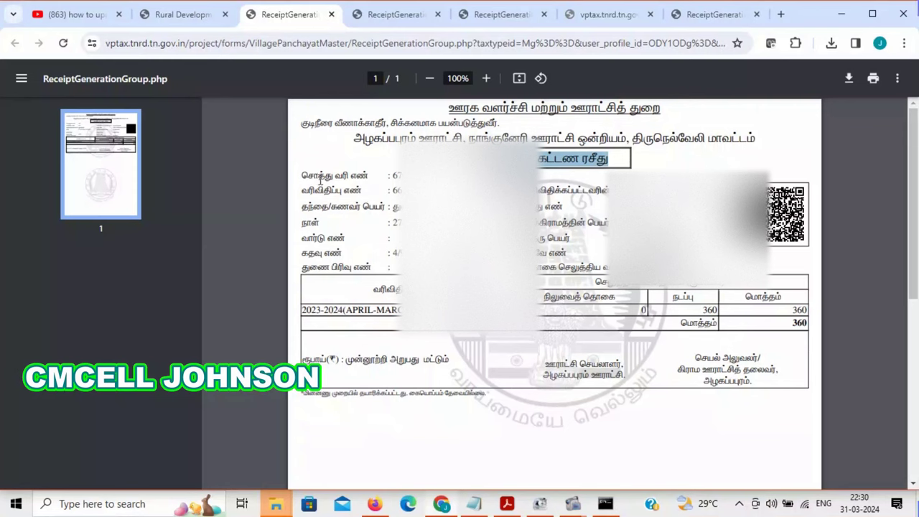
left_click_drag(300, 174, 376, 175)
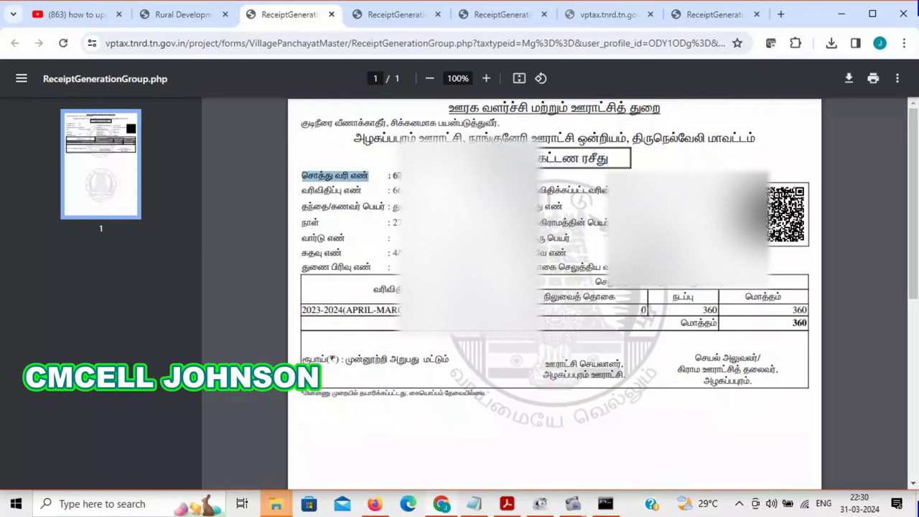
left_click_drag(510, 157, 609, 161)
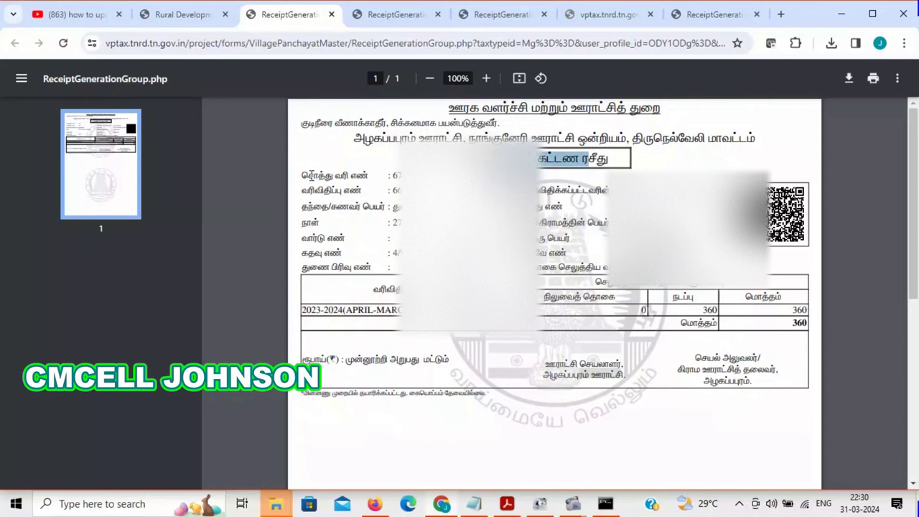
left_click_drag(305, 174, 398, 175)
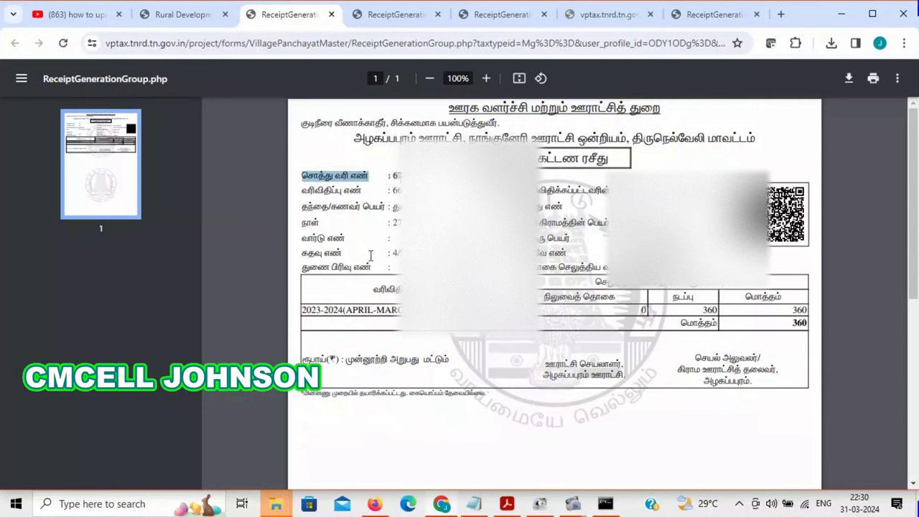
left_click_drag(303, 252, 394, 254)
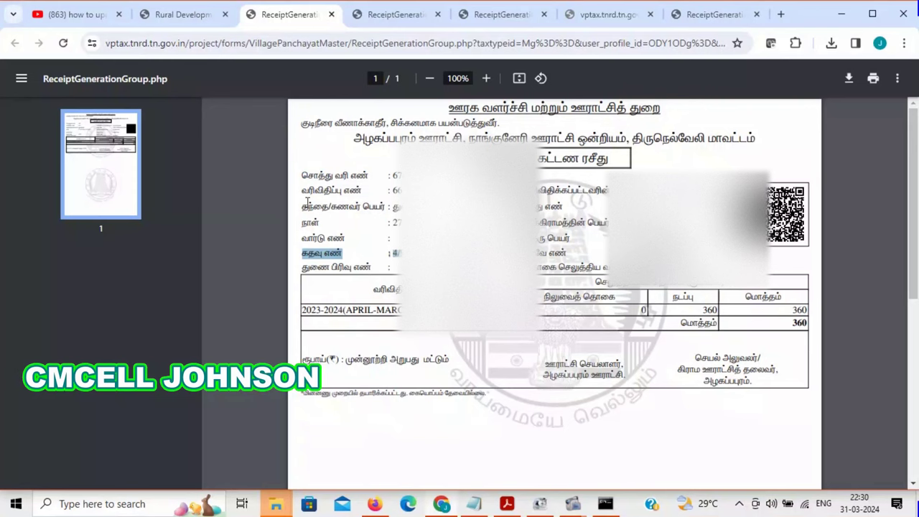
left_click(662, 188)
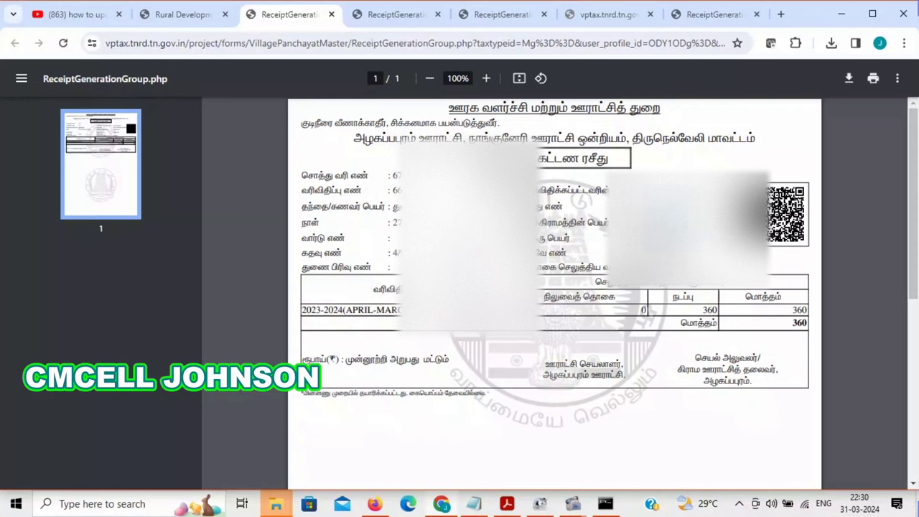
- Inspect the 2023-2024 billing row, the 360 total and the footnote
left_click_drag(403, 310, 299, 311)
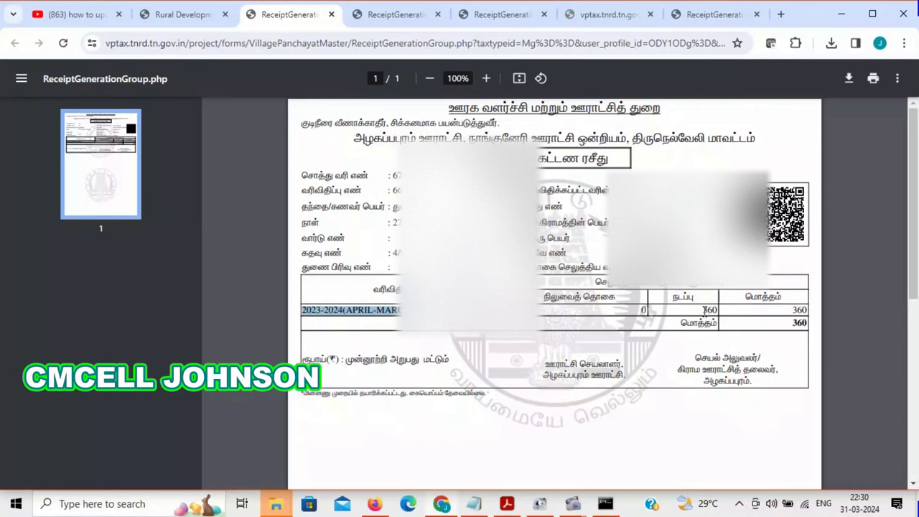
left_click_drag(706, 309, 770, 311)
left_click_drag(302, 397, 513, 399)
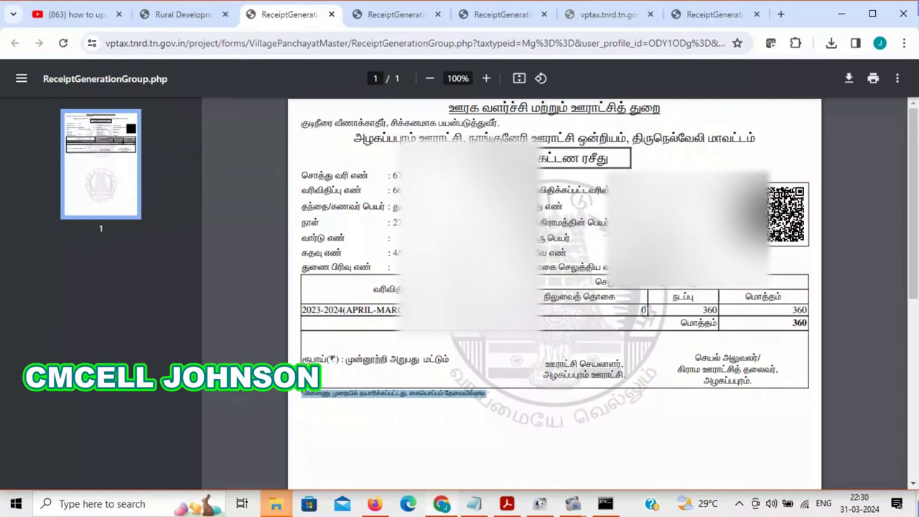
left_click(386, 190)
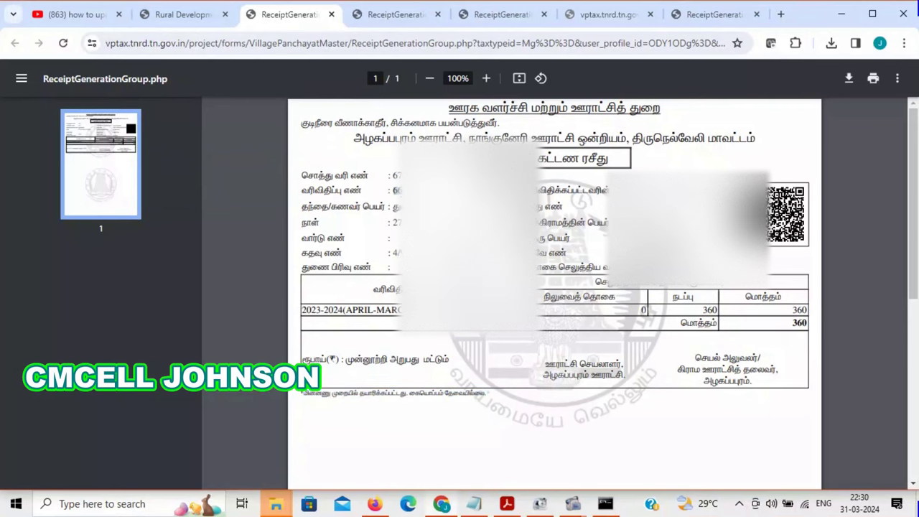
- Return to the portal home page and open the check-your-dues search form
left_click(179, 14)
left_click(39, 169)
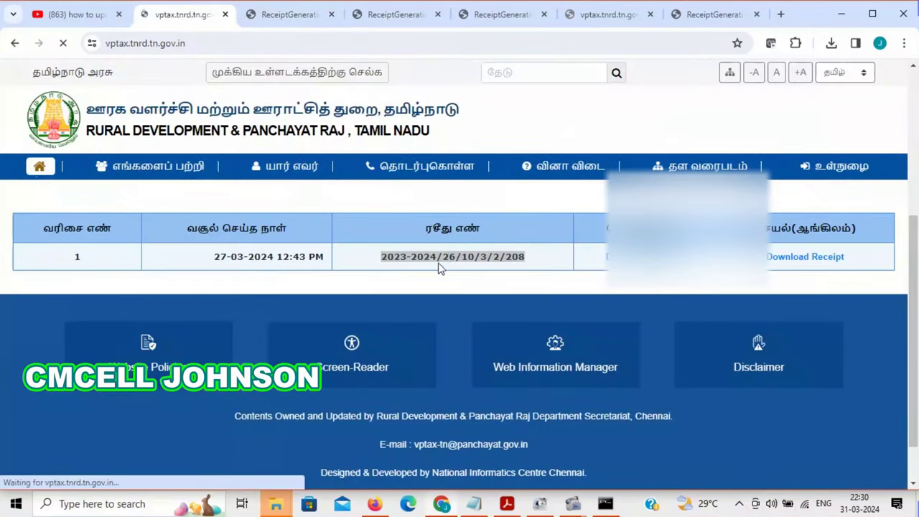
scroll(691, 340, "down", 5)
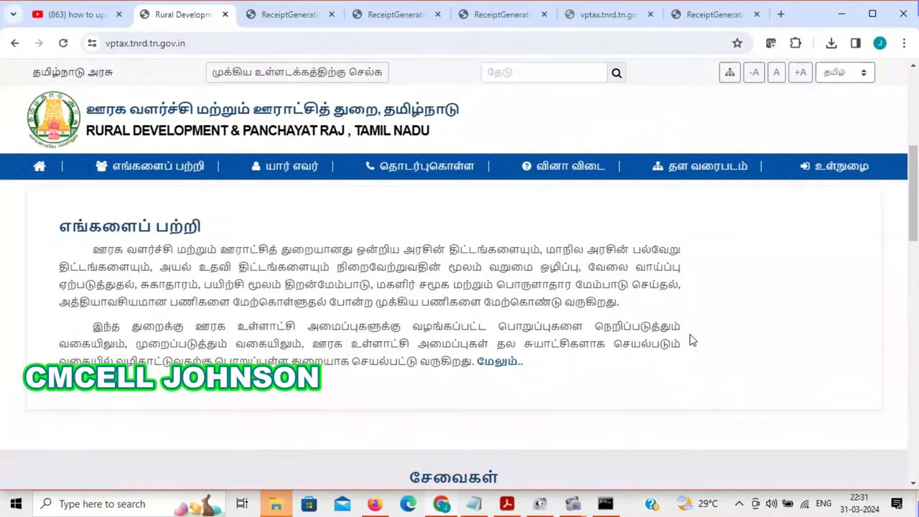
scroll(691, 340, "down", 4)
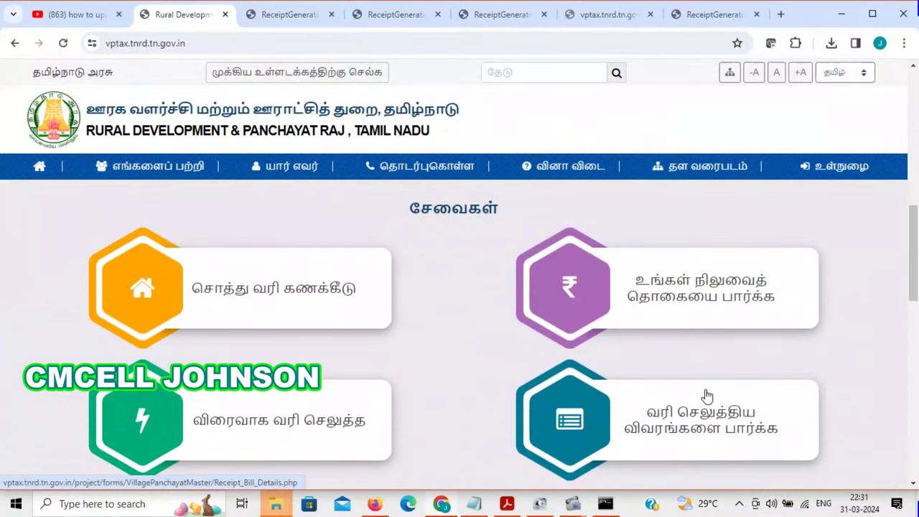
left_click(662, 286)
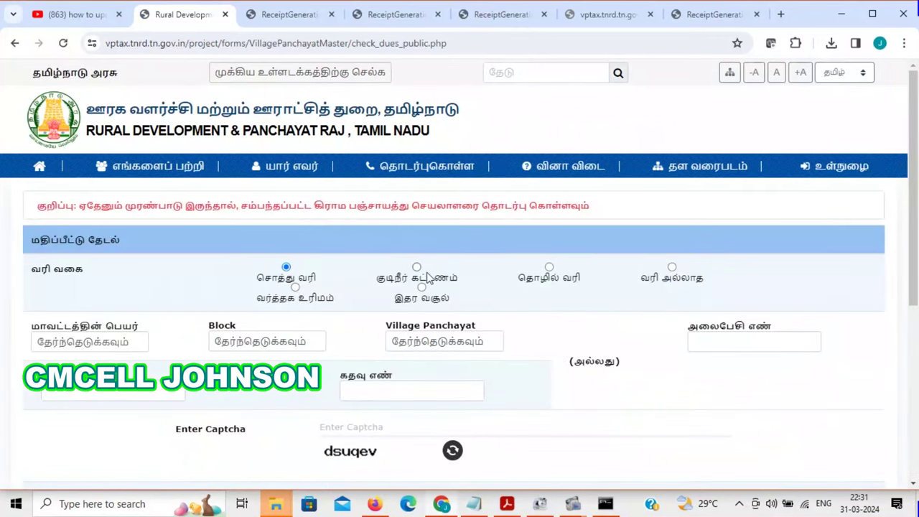
- Choose குடிநீர் கட்டணம் for district திருநெல்வேலி, block நாங்குநேரி and panchayat அழகப்பபுரம்
left_click(417, 268)
left_click(106, 343)
scroll(102, 323, "down", 6)
scroll(92, 176, "up", 3)
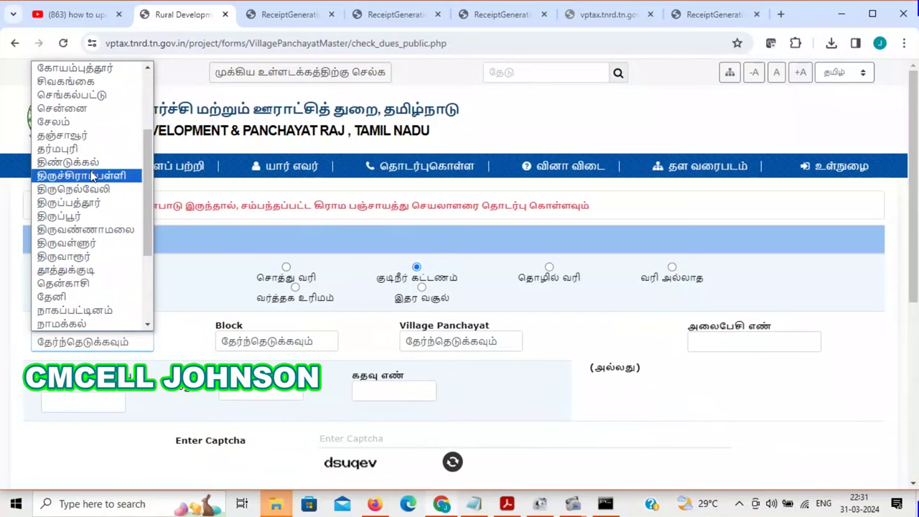
left_click(93, 190)
left_click(277, 343)
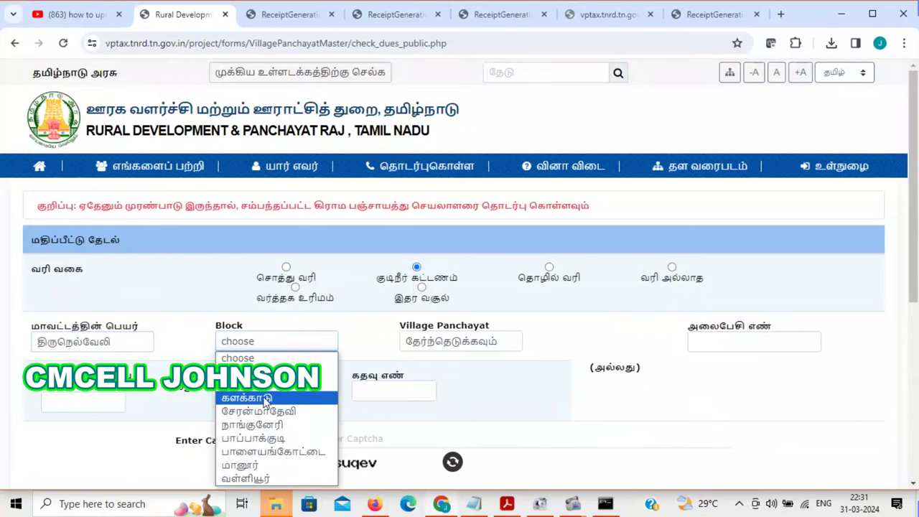
left_click(260, 425)
left_click(467, 348)
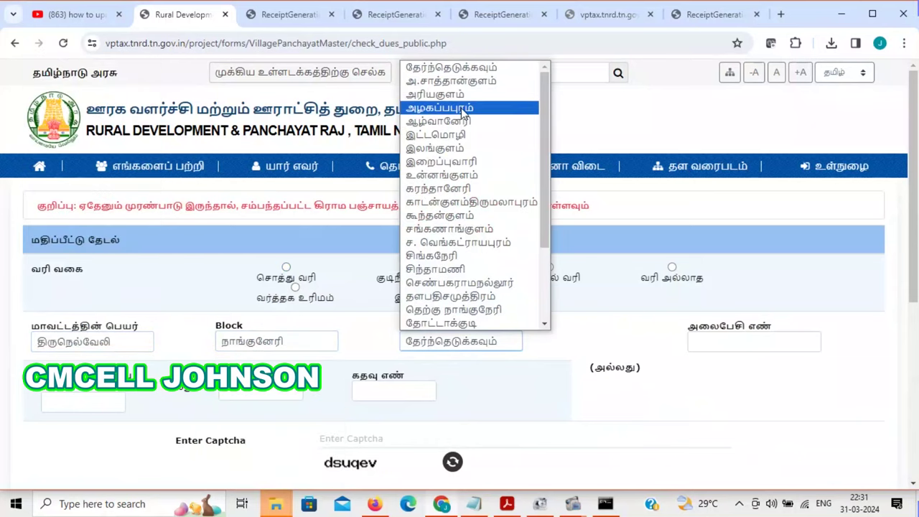
left_click(463, 111)
scroll(200, 341, "down", 1)
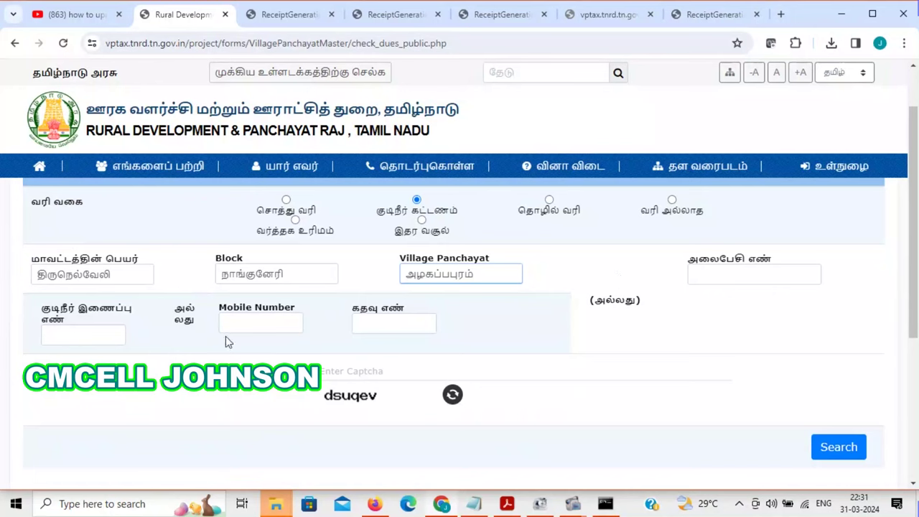
- Dismiss the alert, enter door number 4/99 and the captcha, and search for water dues
left_click(393, 322)
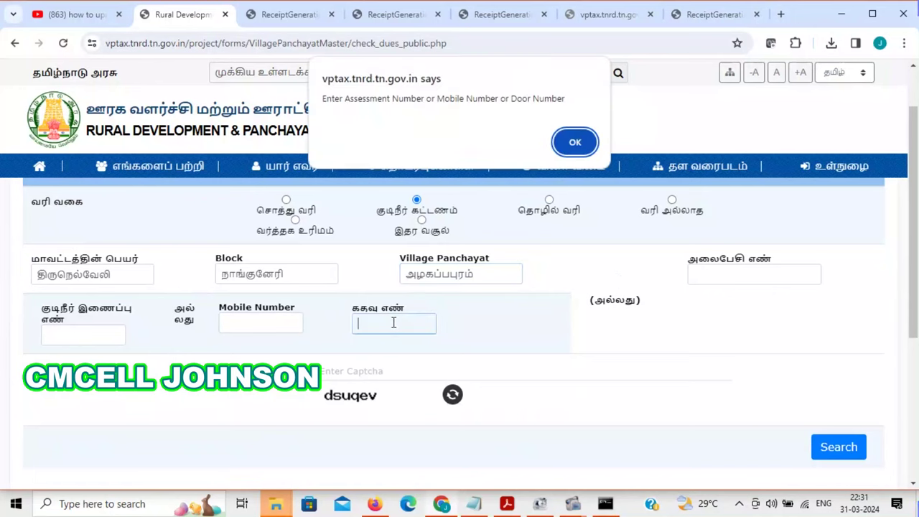
left_click(569, 146)
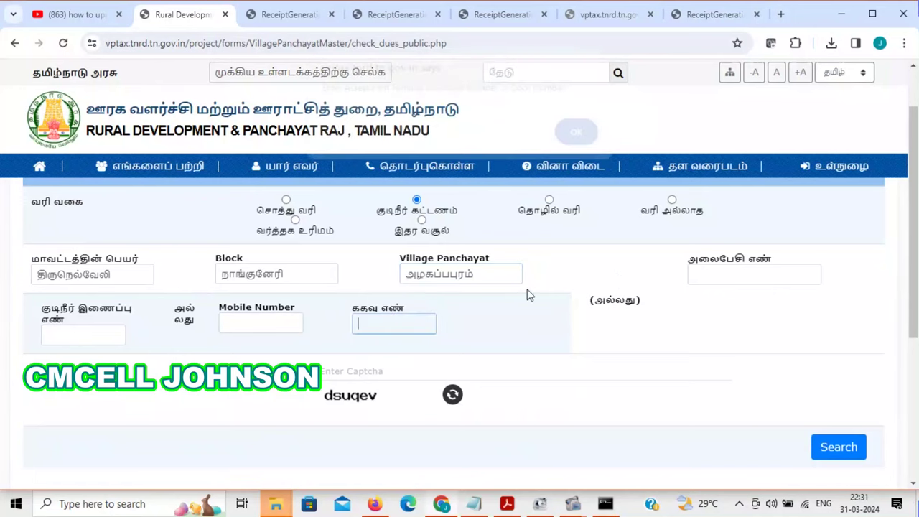
type("4/99")
scroll(429, 321, "down", 1)
left_click(345, 305)
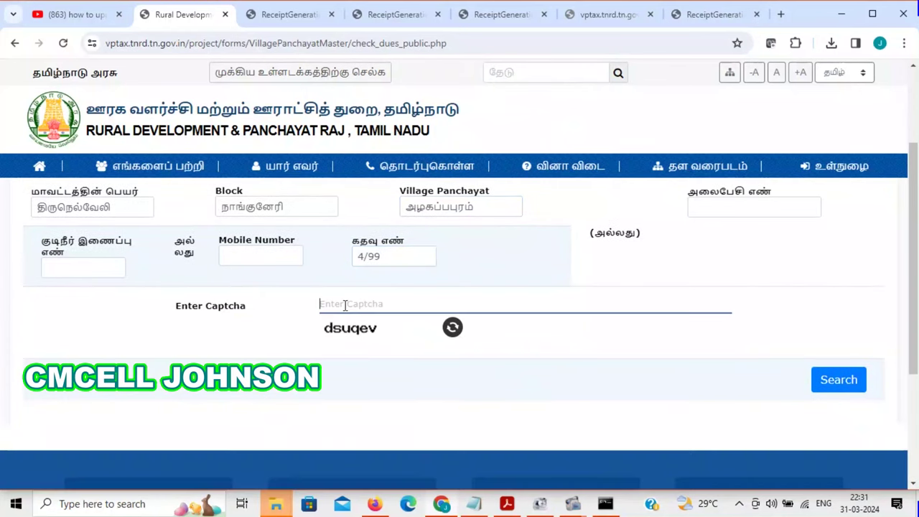
type("ds")
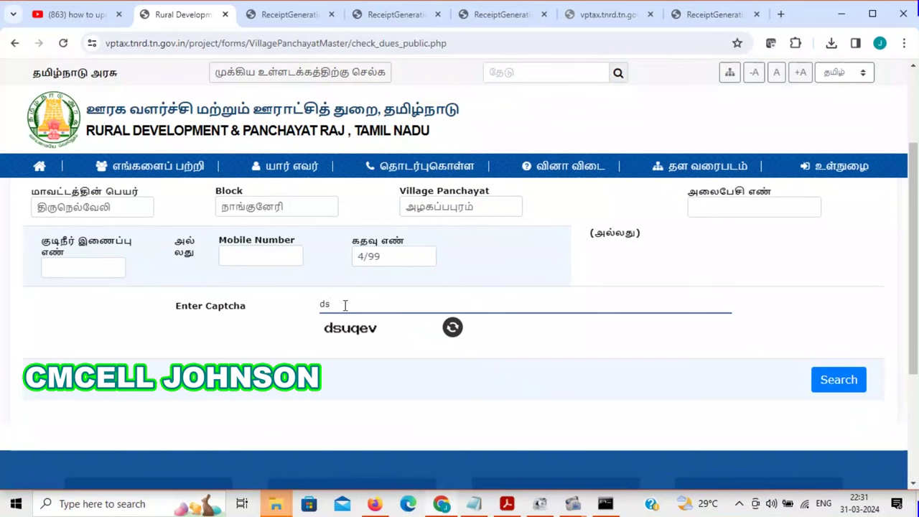
type("uqev")
left_click(837, 380)
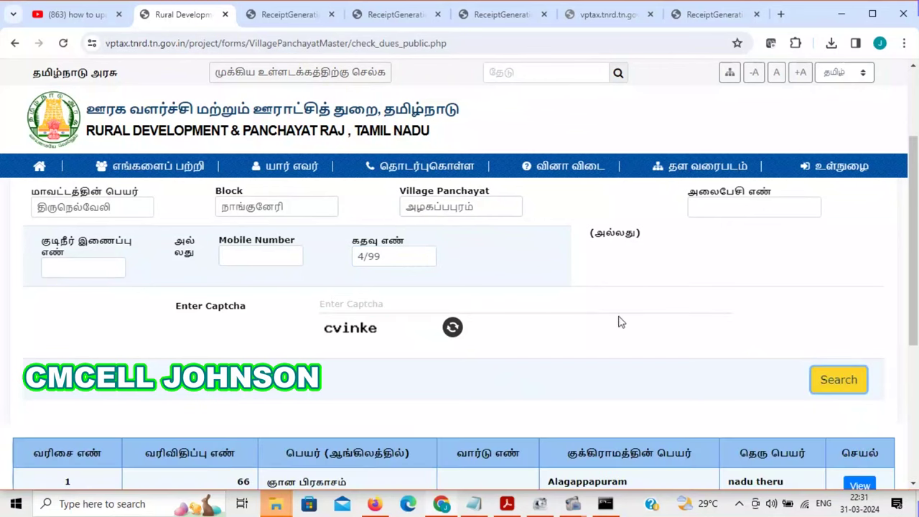
- Select assessment number 66 in the single Alagappapuram result
scroll(503, 309, "down", 2)
scroll(414, 301, "up", 3)
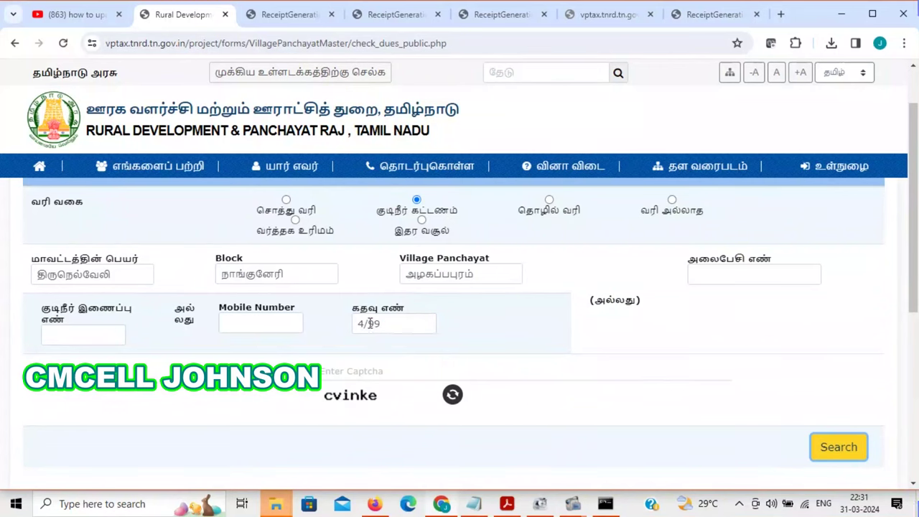
scroll(359, 367, "down", 3)
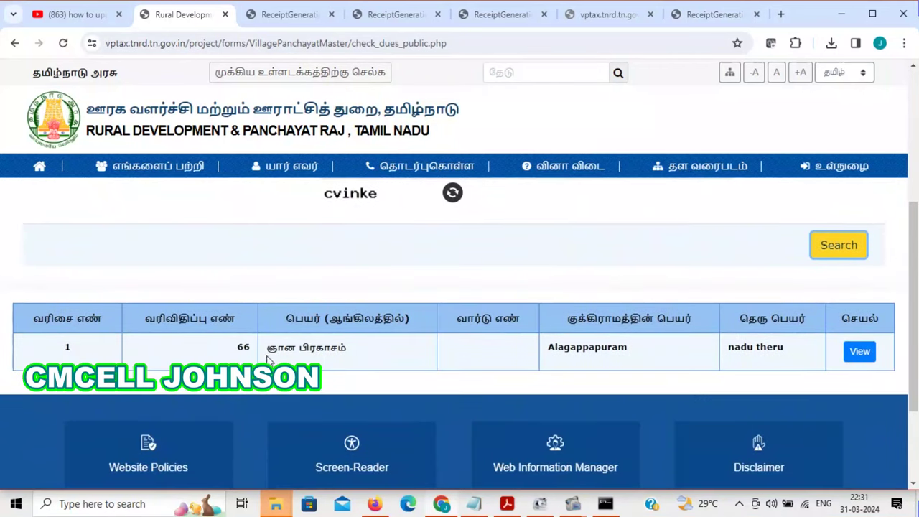
double_click(242, 350)
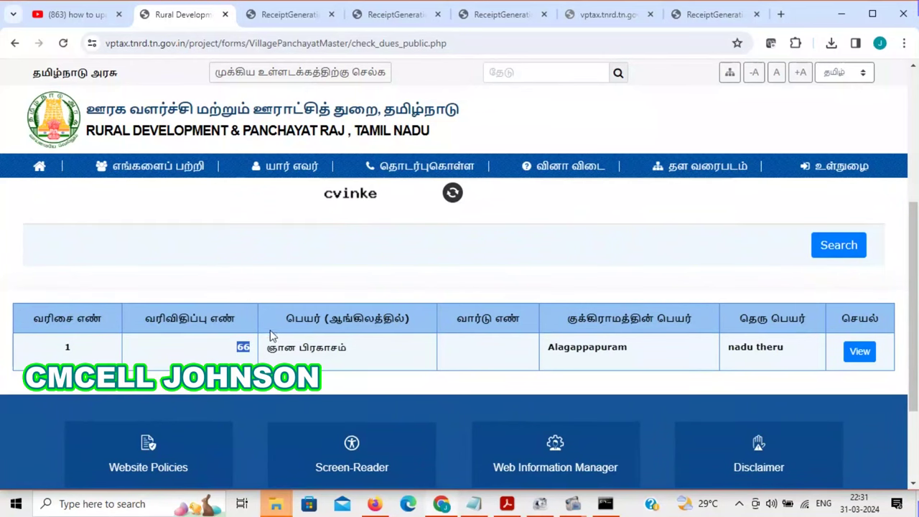
scroll(269, 333, "up", 4)
- From the home page, open the paid-tax receipt search and choose தொழில் வரி
left_click(40, 168)
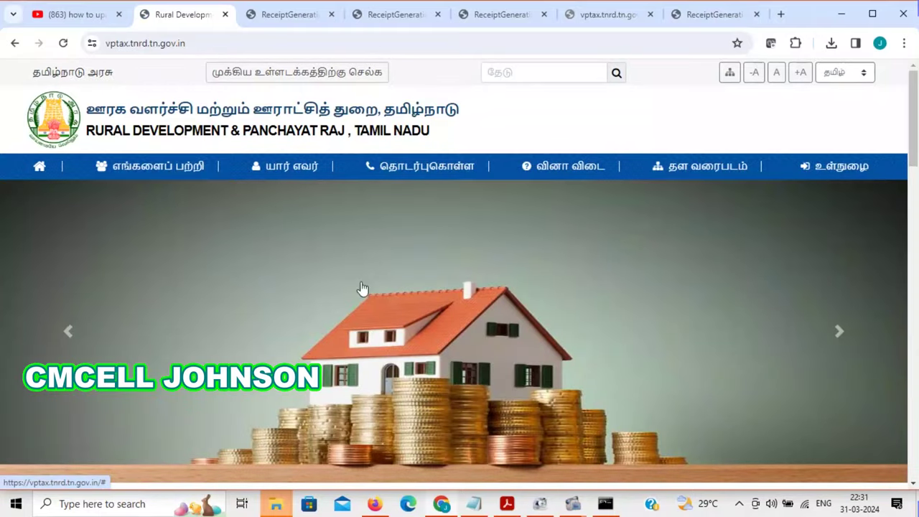
scroll(397, 371, "down", 5)
scroll(410, 388, "down", 6)
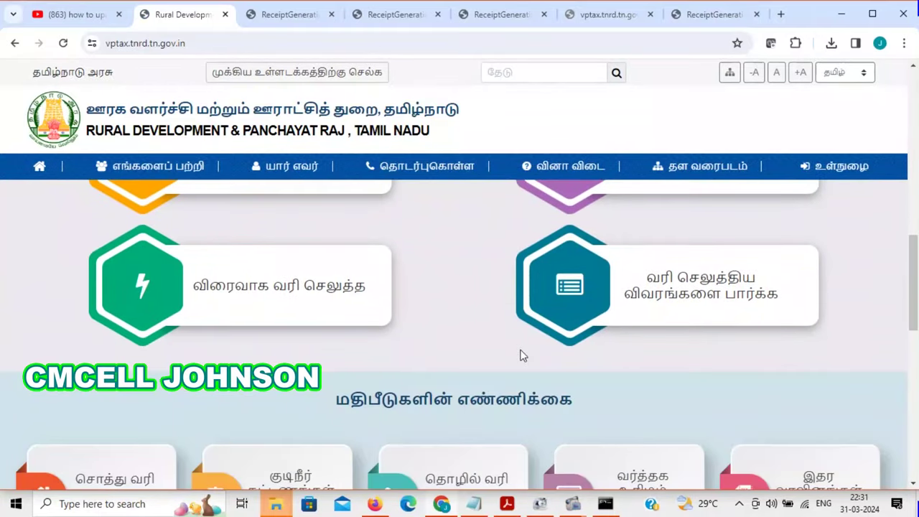
left_click(691, 286)
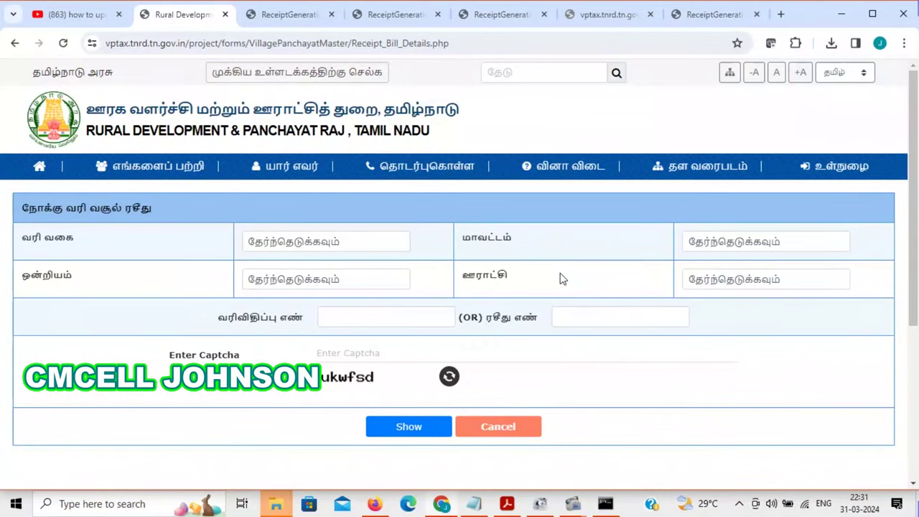
left_click(301, 245)
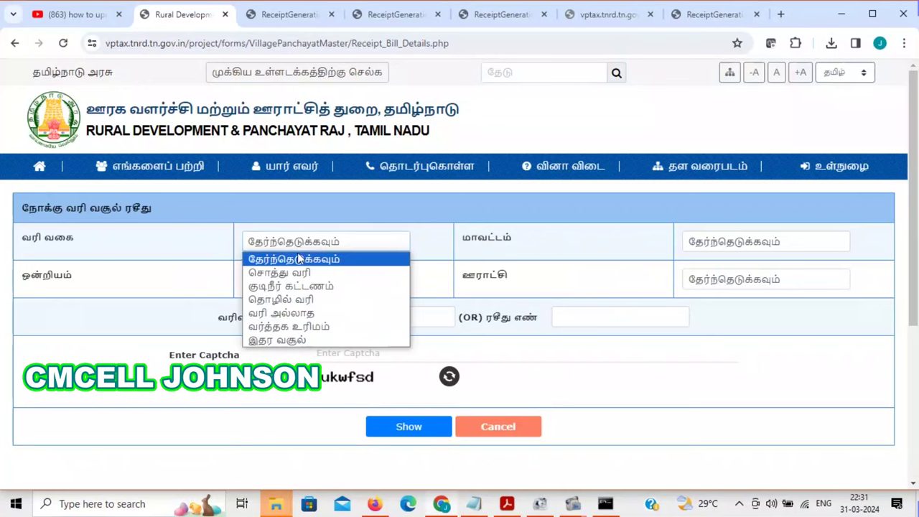
left_click(299, 300)
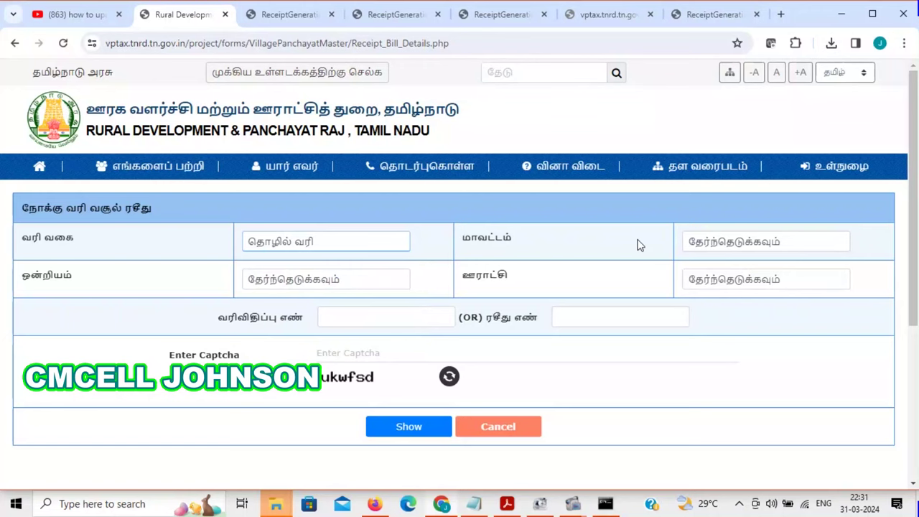
- Set district திருநெல்வேலி, block நாங்குநேரி and panchayat அழகப்பபுரம்
left_click(720, 247)
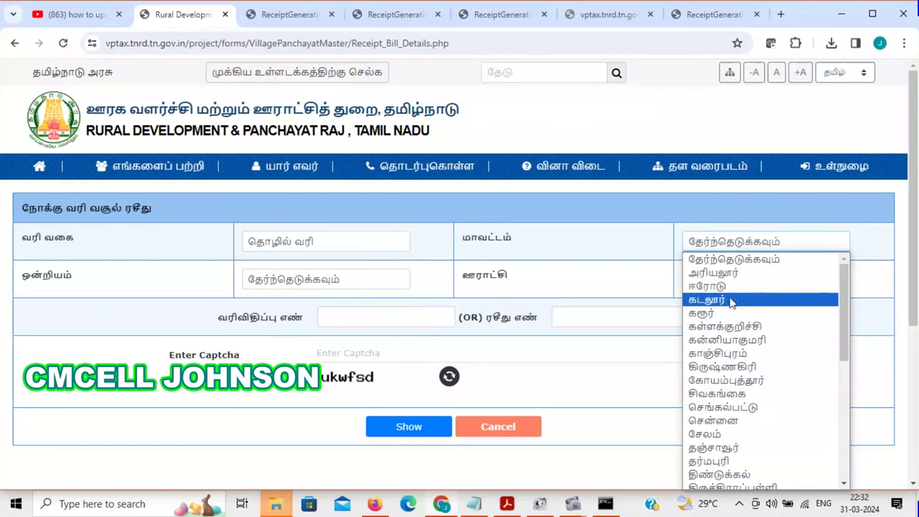
scroll(731, 326, "down", 3)
left_click(742, 375)
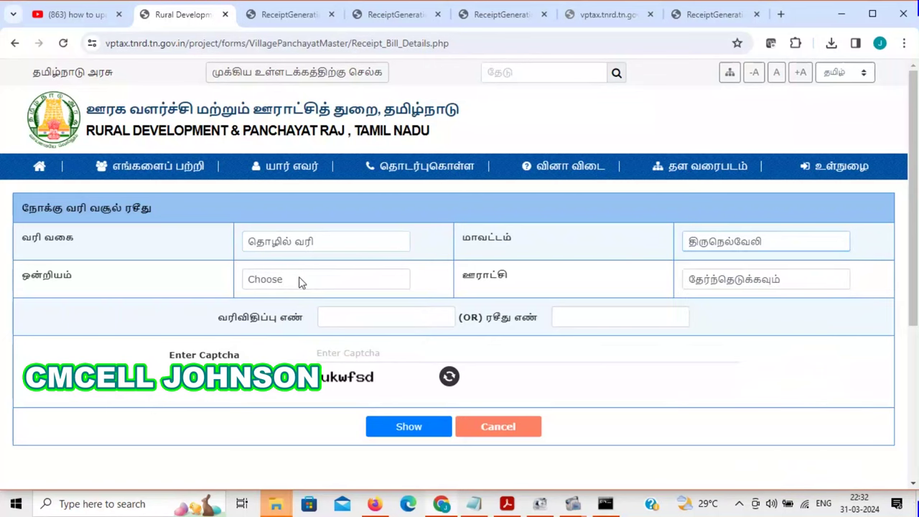
left_click(301, 282)
left_click(298, 362)
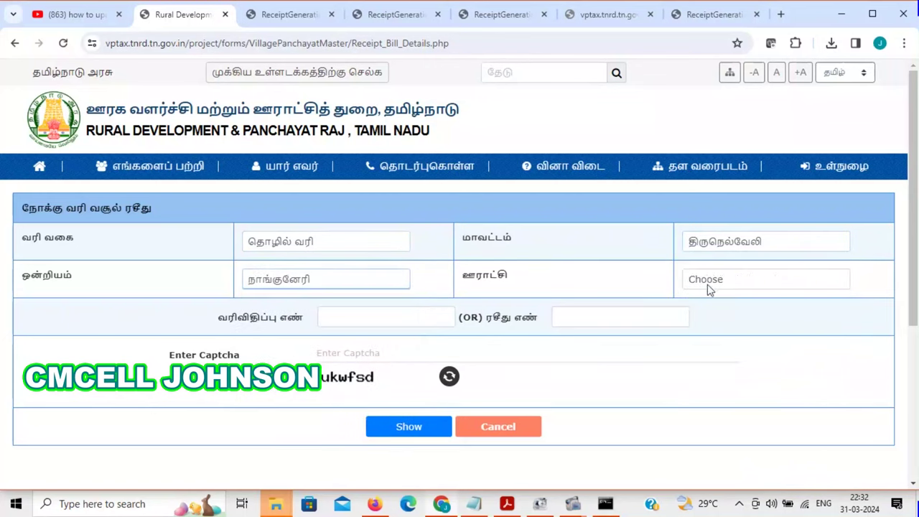
left_click(710, 288)
left_click(747, 44)
- Enter assessment number 1 and the captcha, then show the receipts
left_click(354, 317)
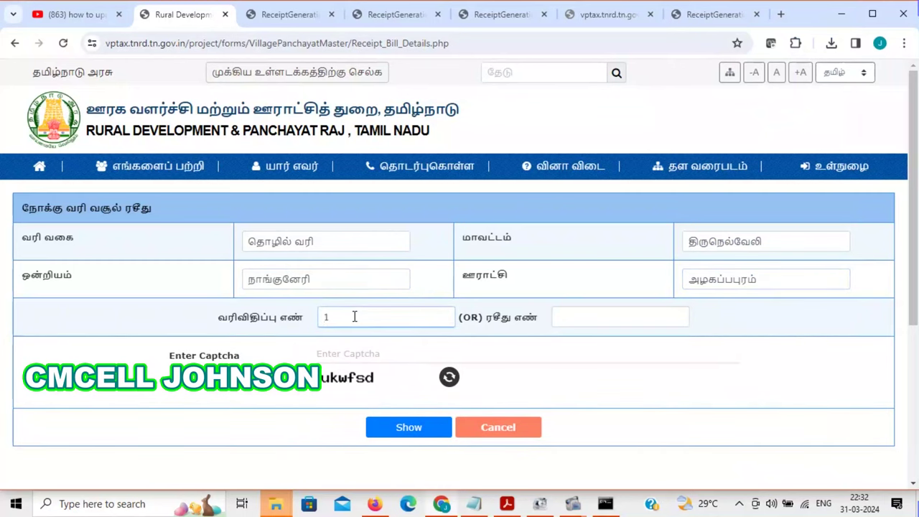
left_click(363, 352)
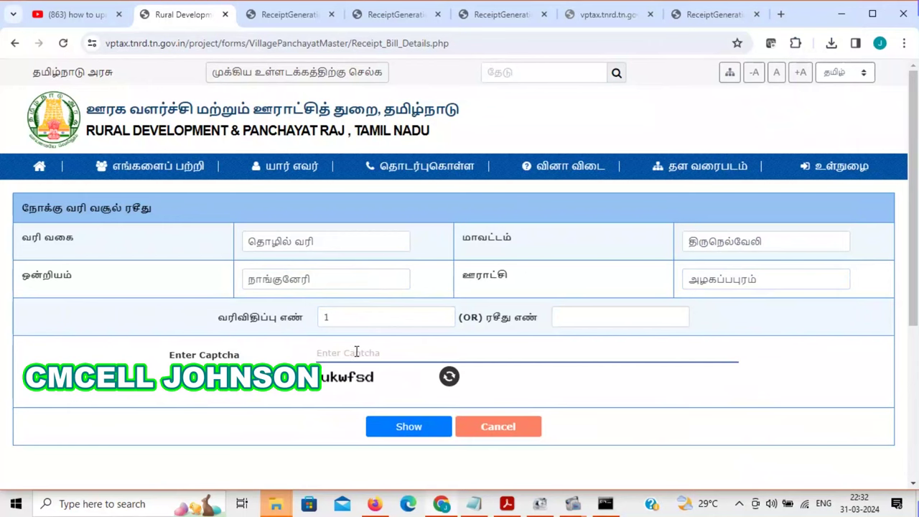
type("ukwfsd")
left_click(409, 428)
scroll(402, 346, "down", 3)
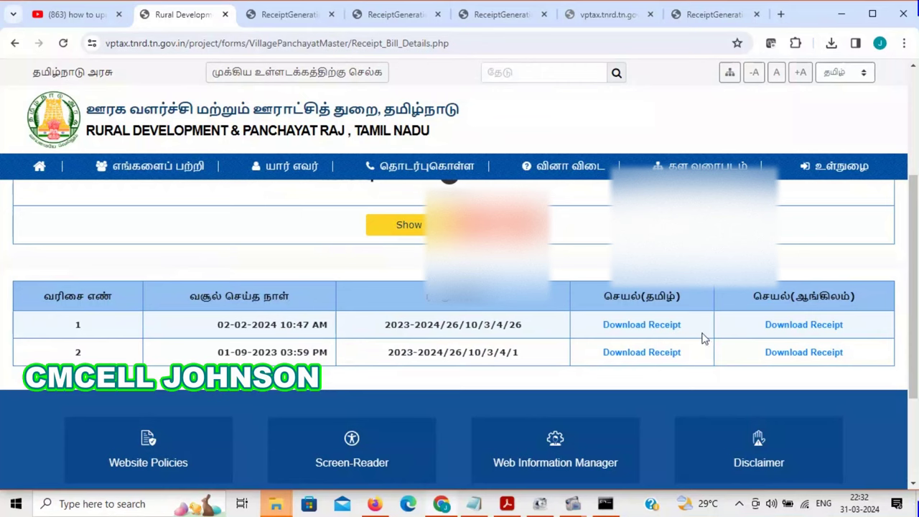
- View the Tamil receipt PDF for the 02-02-2024 payment of 1,250, then return to the list
left_click(631, 330)
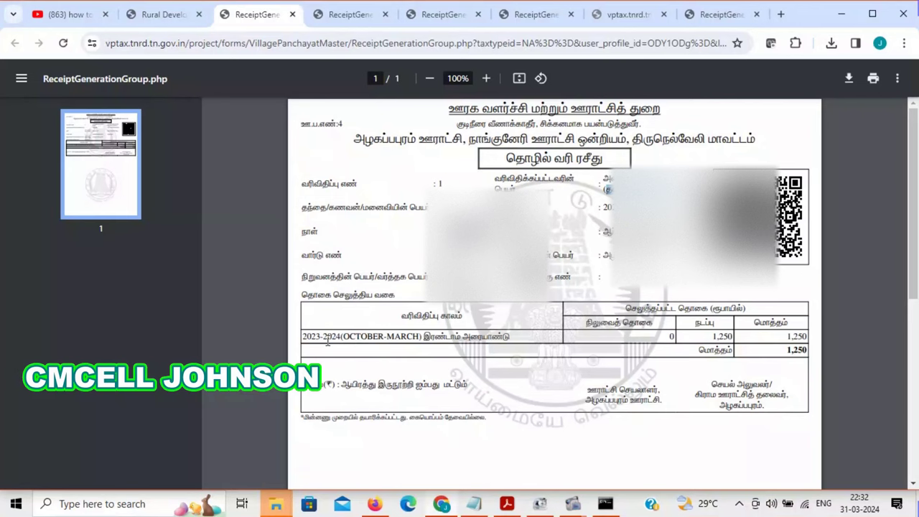
left_click_drag(514, 337, 365, 338)
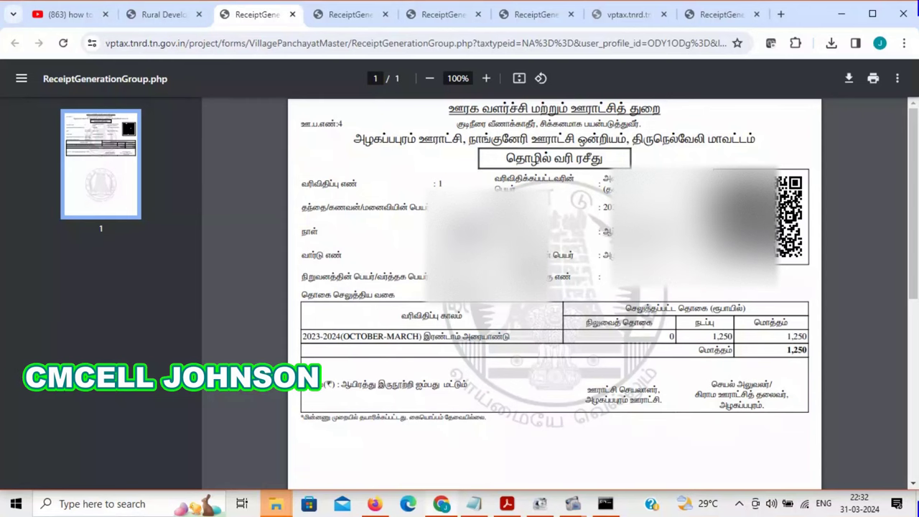
left_click(168, 17)
- Change the assessment number to 5, enter the captcha and show its receipts
scroll(352, 255, "up", 3)
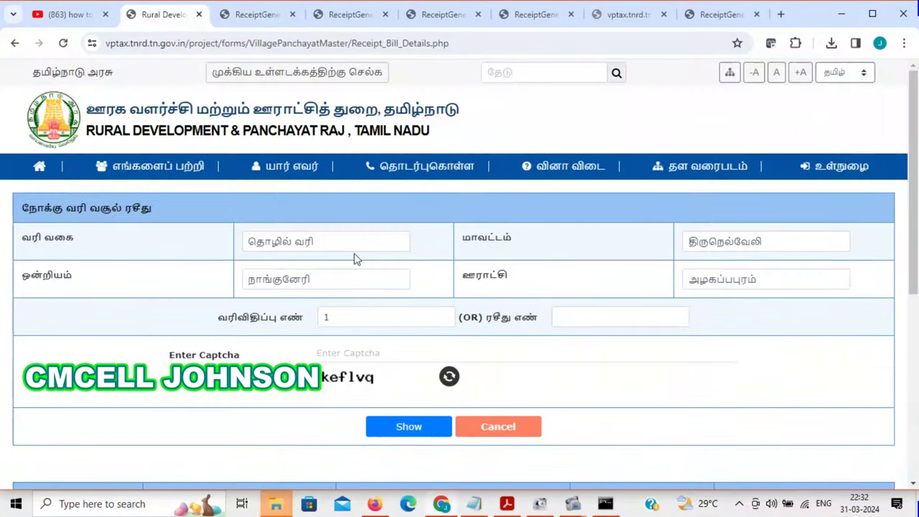
left_click(345, 313)
key("BackSpace")
type("5")
left_click(383, 351)
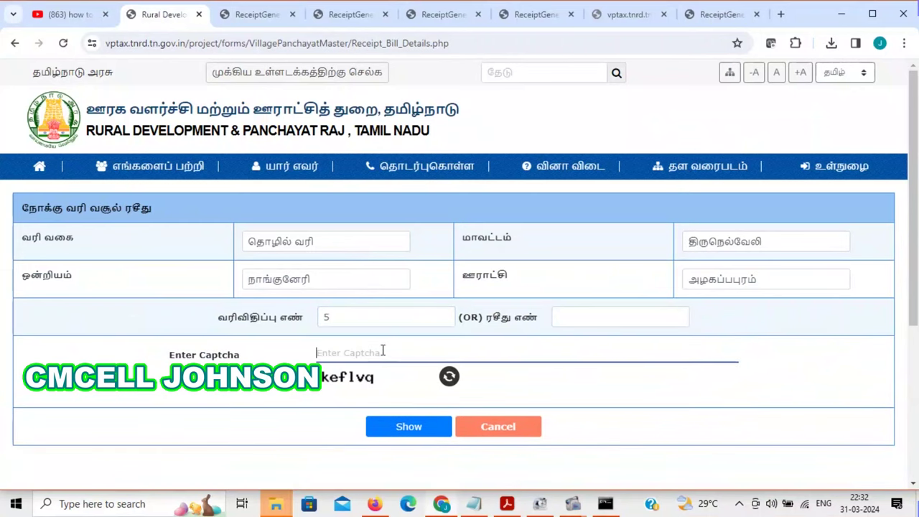
type("keflvq")
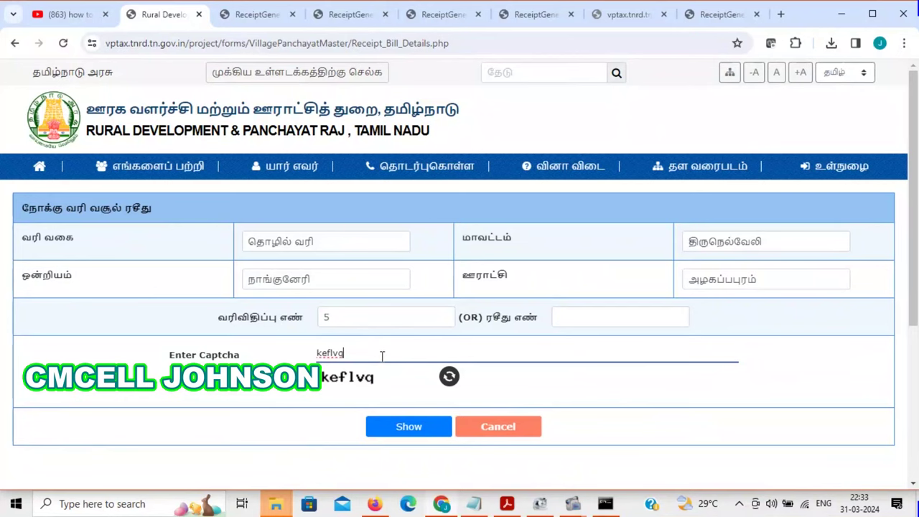
scroll(381, 355, "down", 1)
left_click(416, 360)
- View the English receipt PDF for the 02-02-2024 payment, then return to the search page
scroll(409, 345, "down", 2)
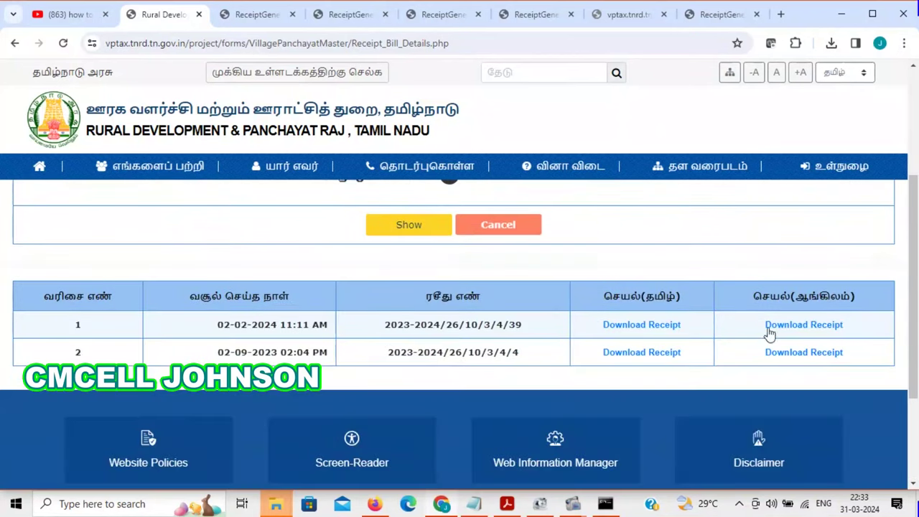
left_click(668, 327)
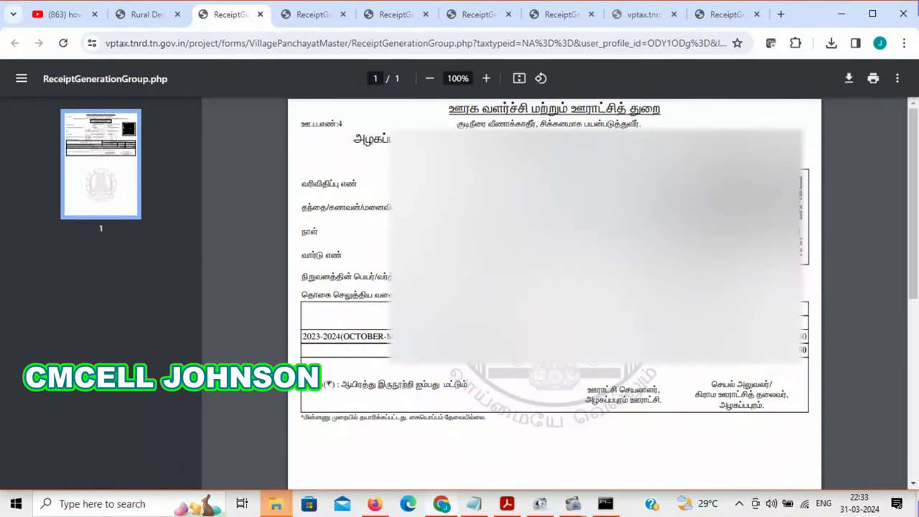
left_click(144, 15)
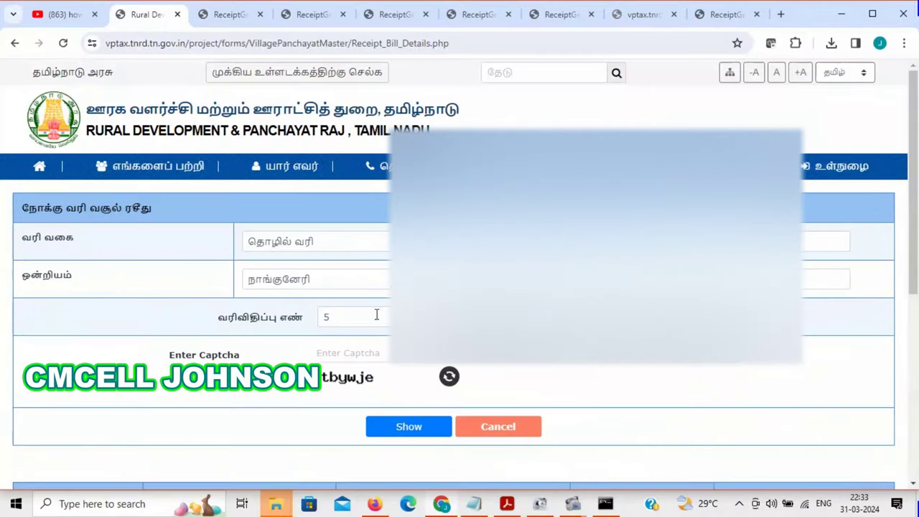
- Search receipts for assessment number 14, correcting a mistyped 10; no records found
double_click(318, 314)
type("10")
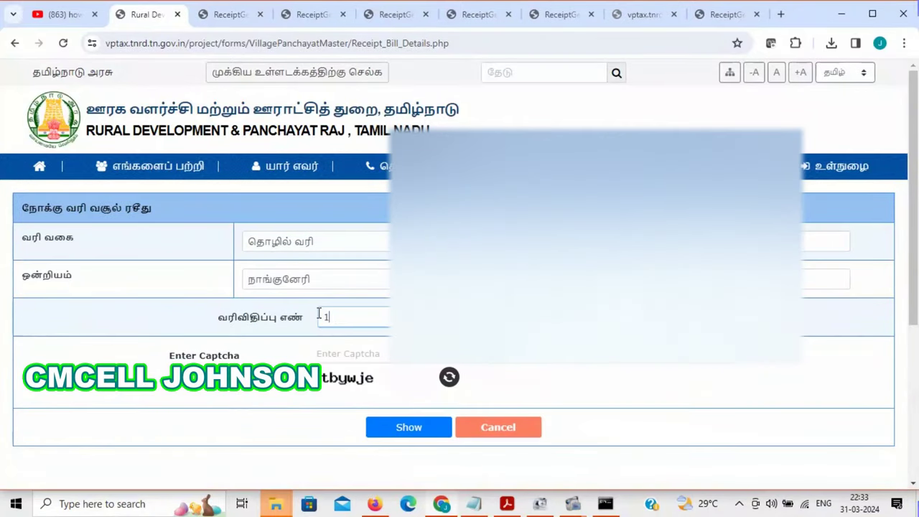
left_click(363, 355)
type("t")
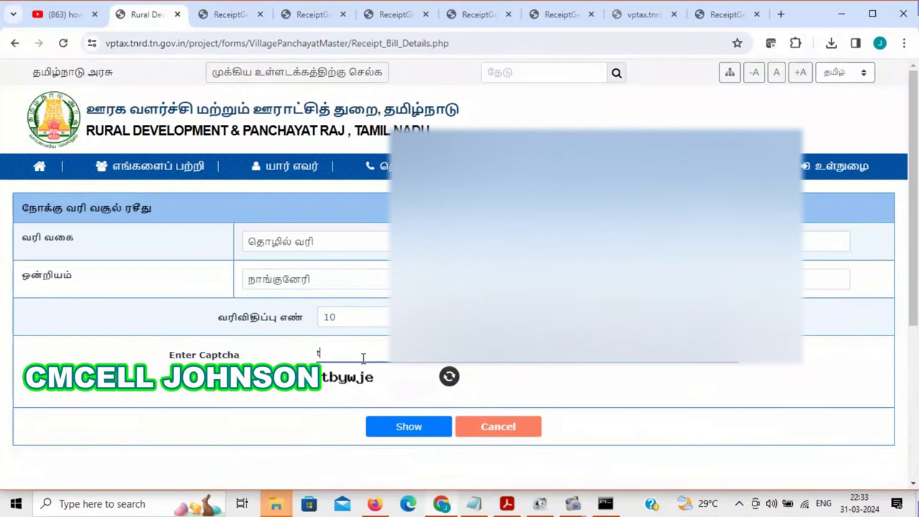
left_click(343, 317)
key("BackSpace")
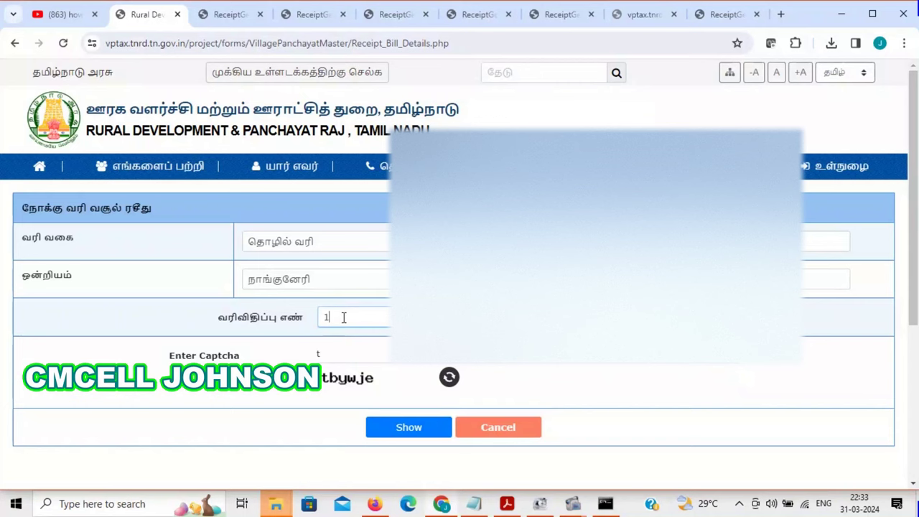
type("4")
left_click(323, 354)
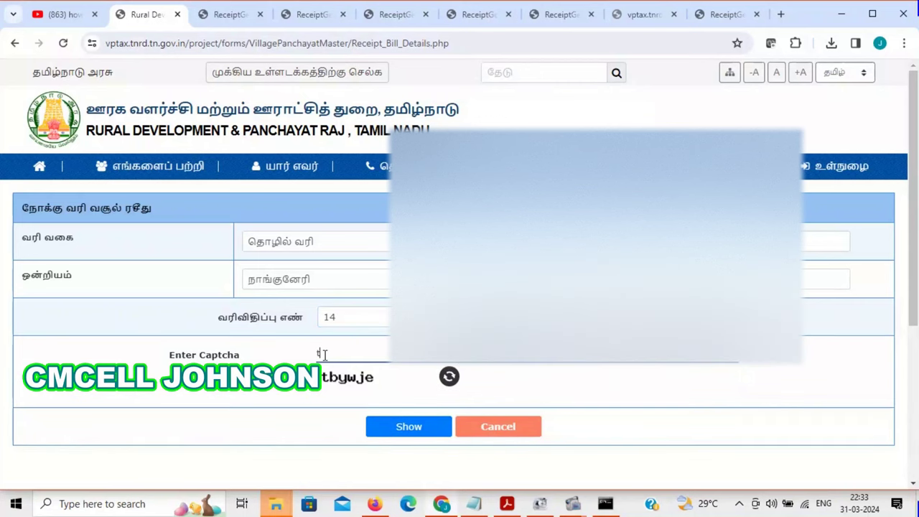
key("BackSpace")
type("tbywje")
left_click(392, 431)
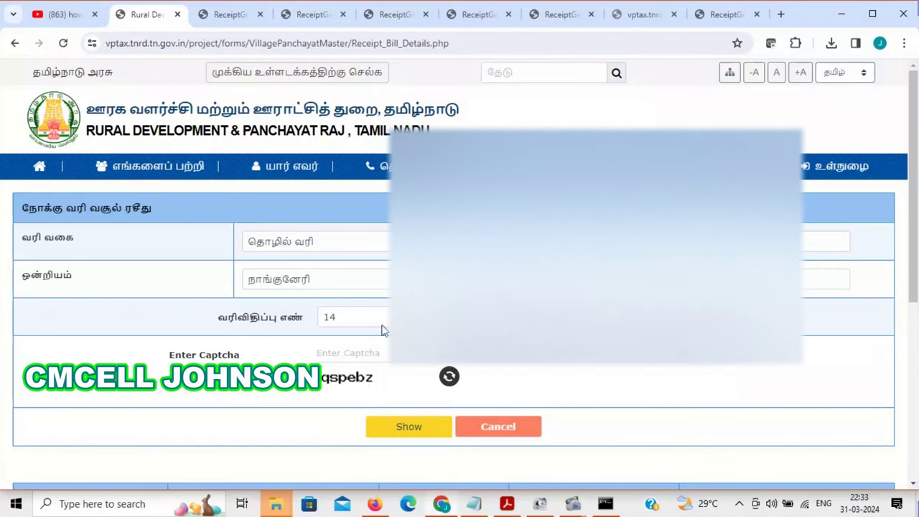
scroll(385, 330, "down", 2)
scroll(502, 390, "up", 2)
- Change the assessment number to 13 and search again with a new captcha; no records
left_click(344, 321)
key("BackSpace")
type("3")
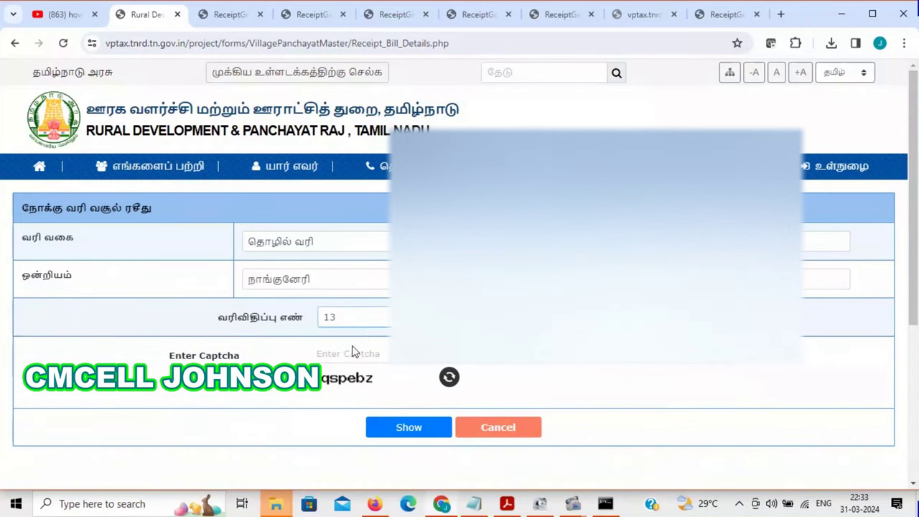
left_click(344, 353)
type("qspebz")
left_click(387, 426)
scroll(375, 319, "down", 1)
scroll(375, 319, "up", 3)
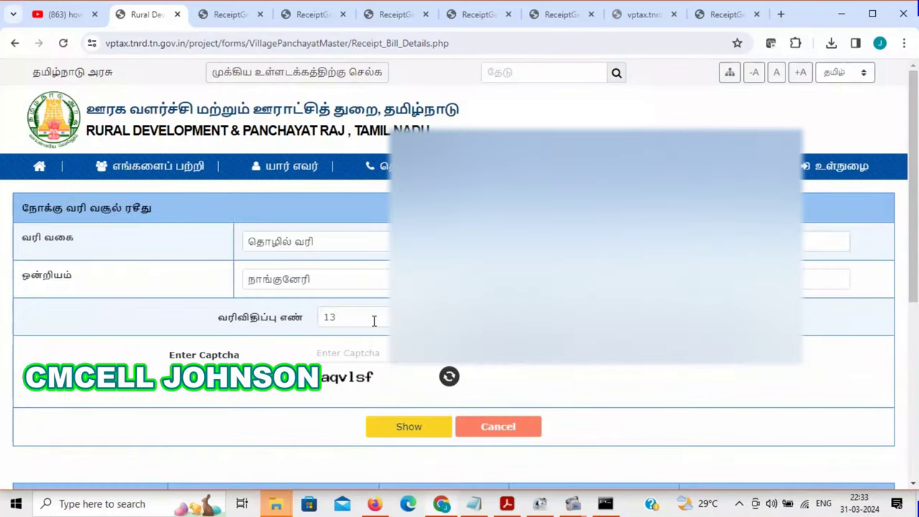
- Change the assessment number to 12, enter the captcha and show its receipts
left_click(355, 318)
key("BackSpace")
type("2")
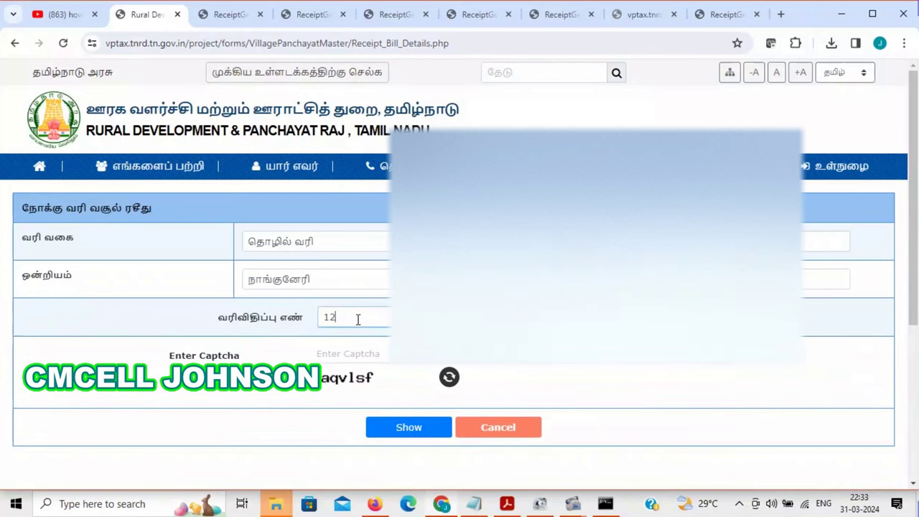
left_click(359, 349)
type("a")
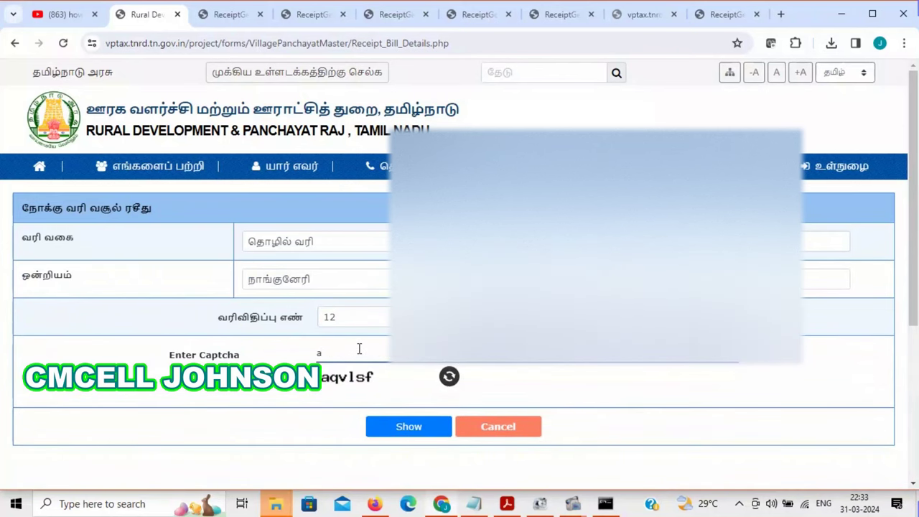
type("qvlsf")
left_click(396, 431)
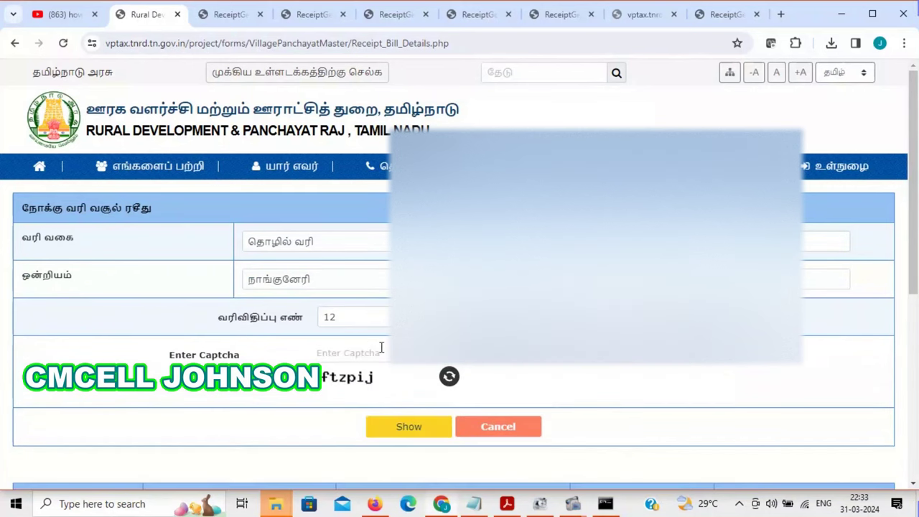
scroll(379, 352, "down", 3)
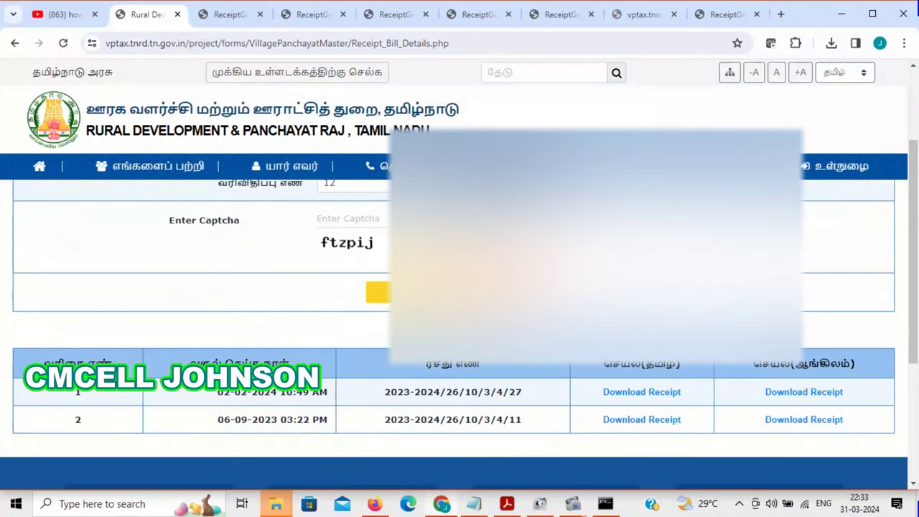
- View the Tamil receipt PDF for assessment 12's 02-02-2024 payment, then return to the search form
left_click(628, 393)
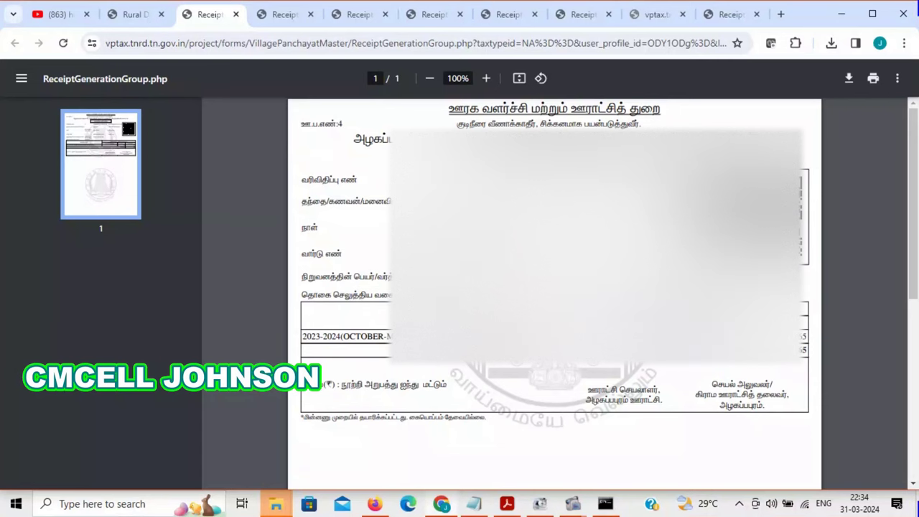
left_click(133, 14)
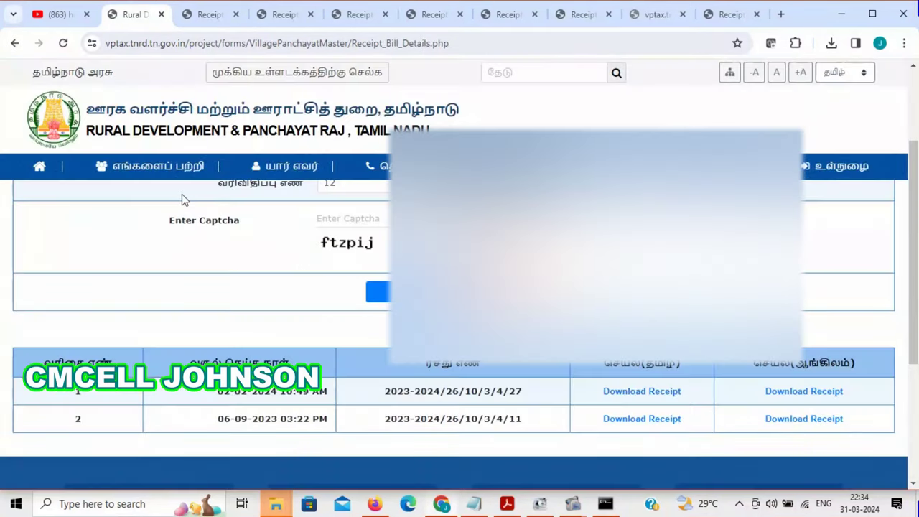
scroll(182, 197, "up", 2)
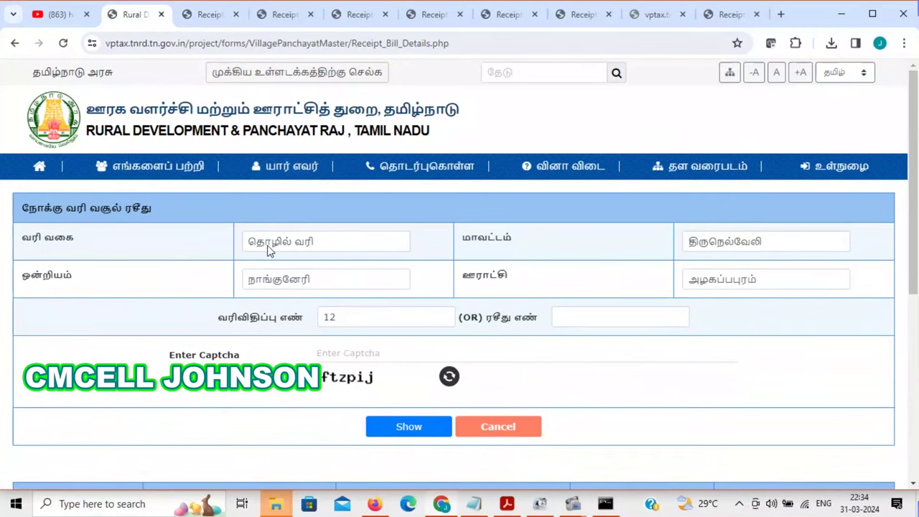
- Switch the tax type to இதர வசூல், trim the number from 12 to 1, enter the captcha and search
left_click(307, 253)
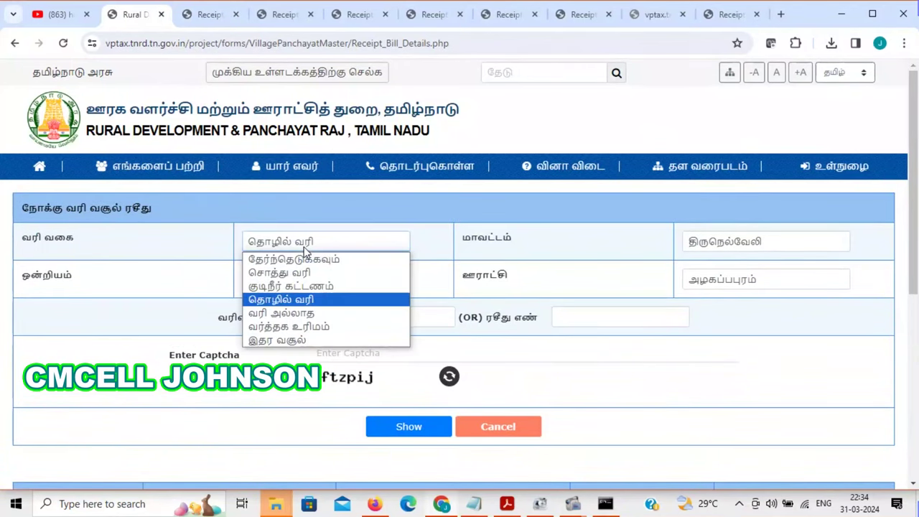
left_click(314, 340)
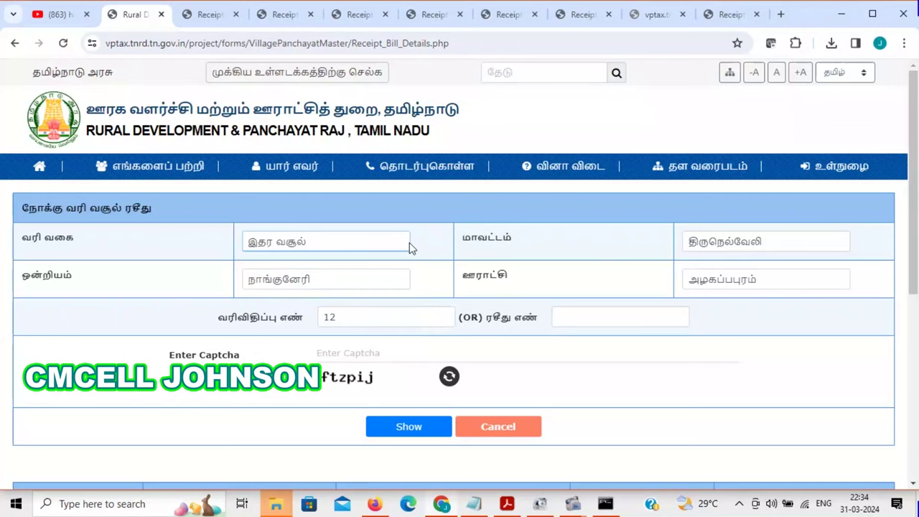
left_click(356, 315)
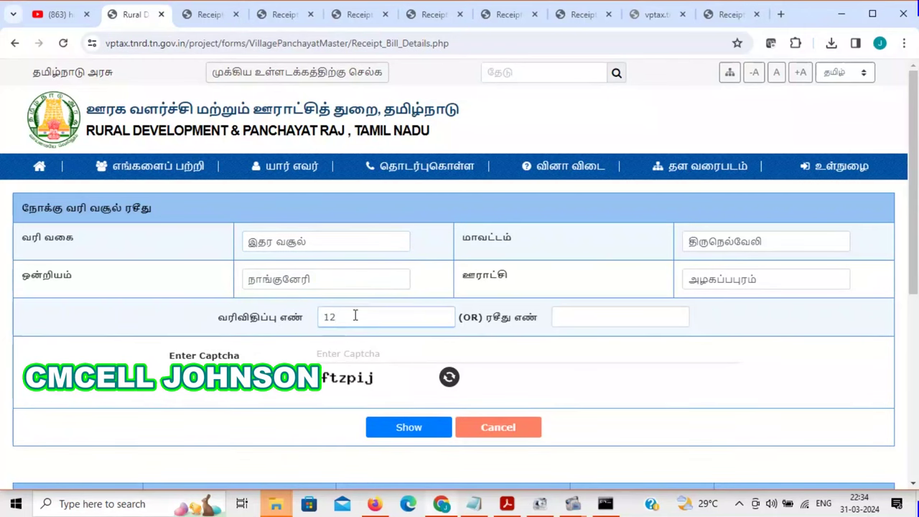
key("BackSpace")
left_click(362, 352)
type("ftzpij")
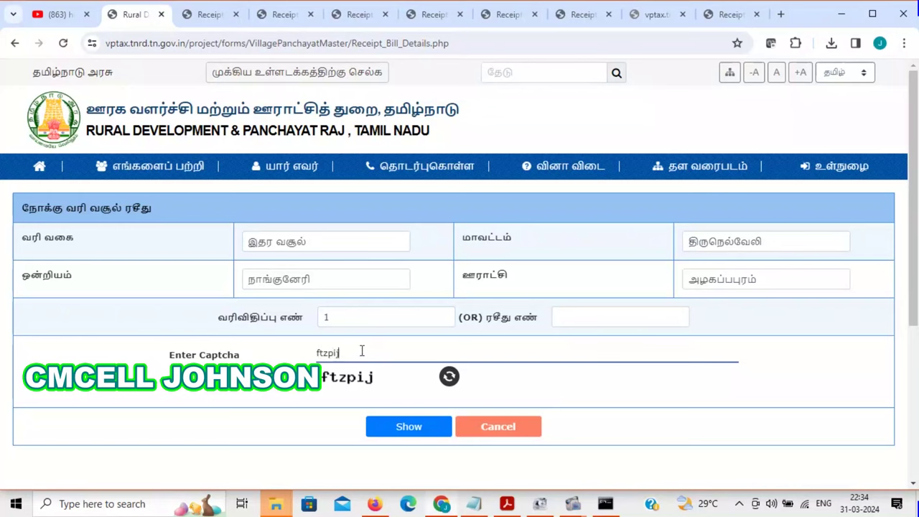
left_click(411, 428)
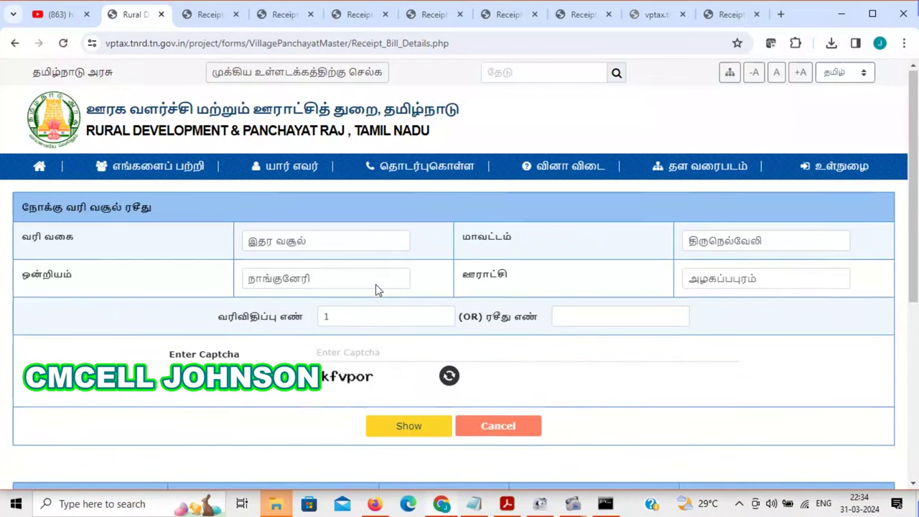
scroll(376, 285, "down", 3)
scroll(375, 284, "up", 3)
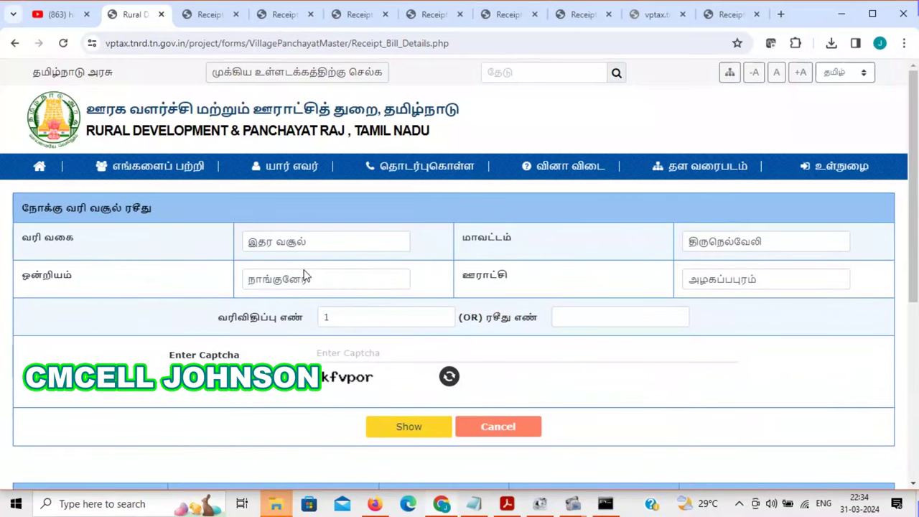
left_click(302, 244)
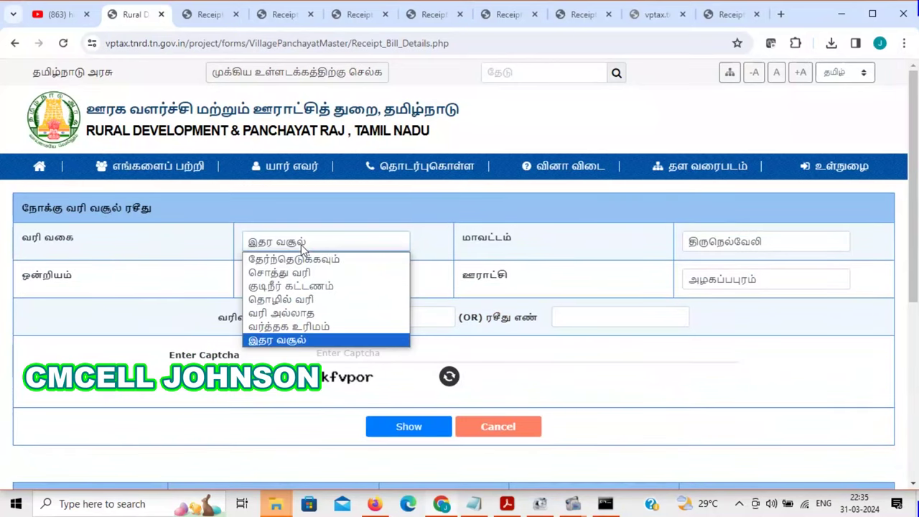
- Switch the tax type to வர்த்தக உரிமம் and search assessment 1 with a new captcha; no record
left_click(287, 327)
left_click(336, 358)
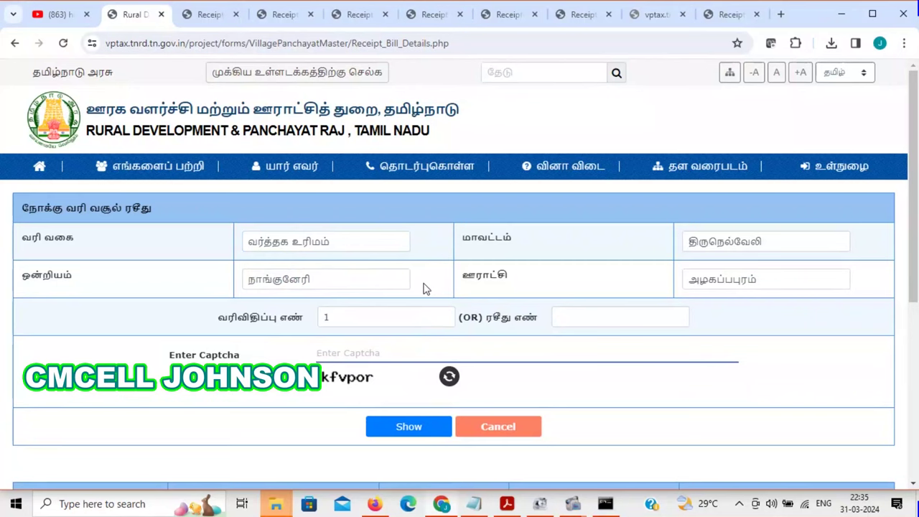
type("kfvpor")
left_click(398, 425)
scroll(418, 312, "down", 3)
scroll(419, 313, "up", 3)
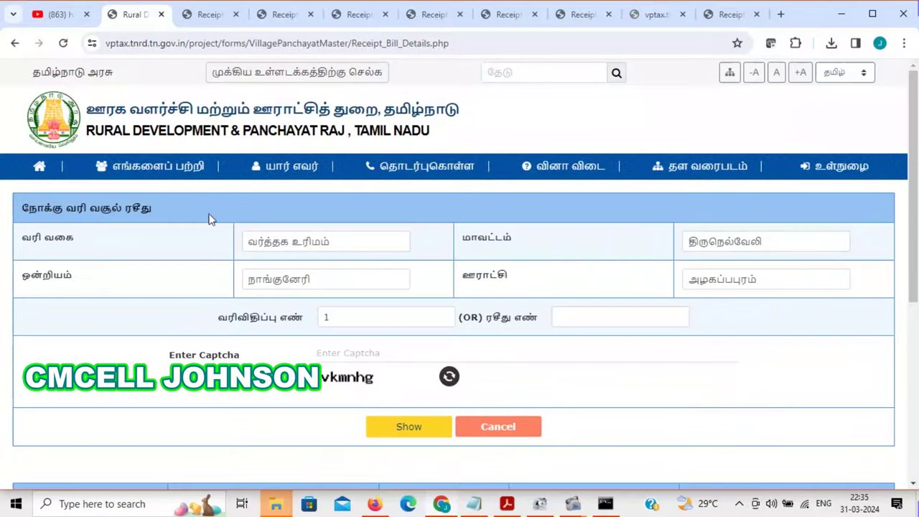
left_click(314, 245)
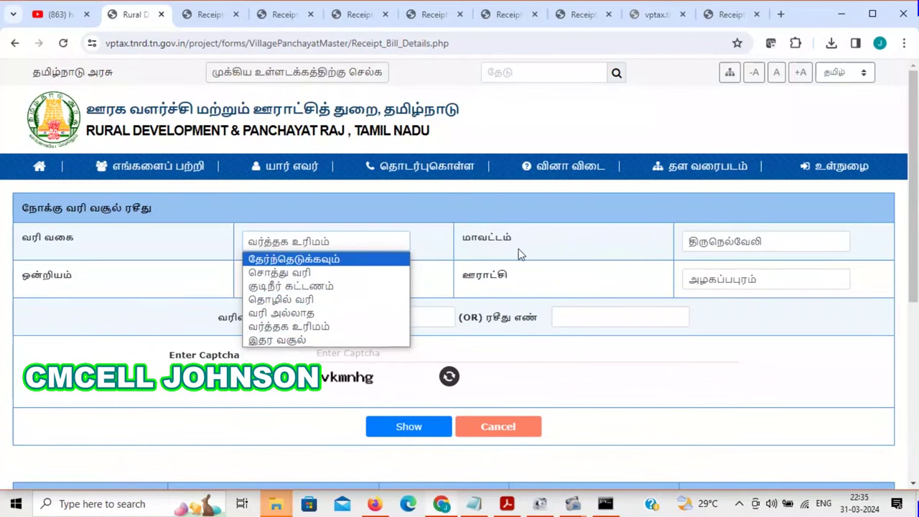
left_click(407, 204)
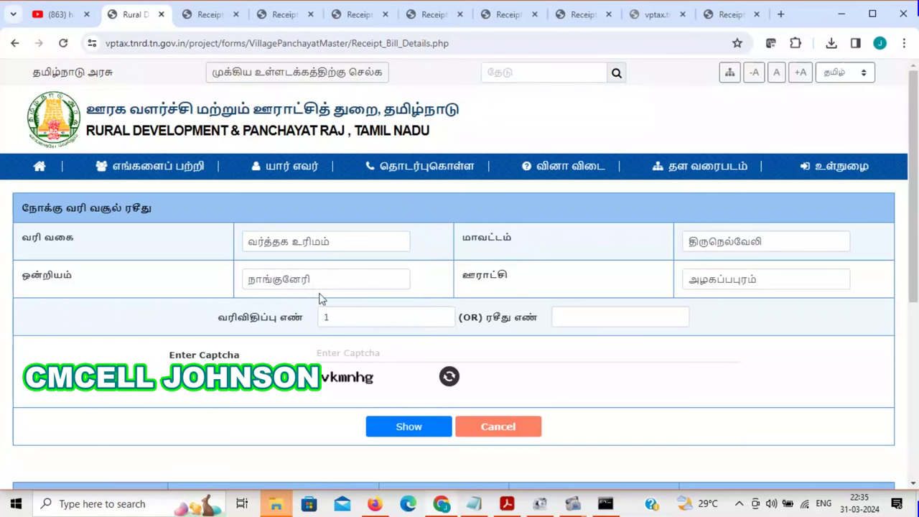